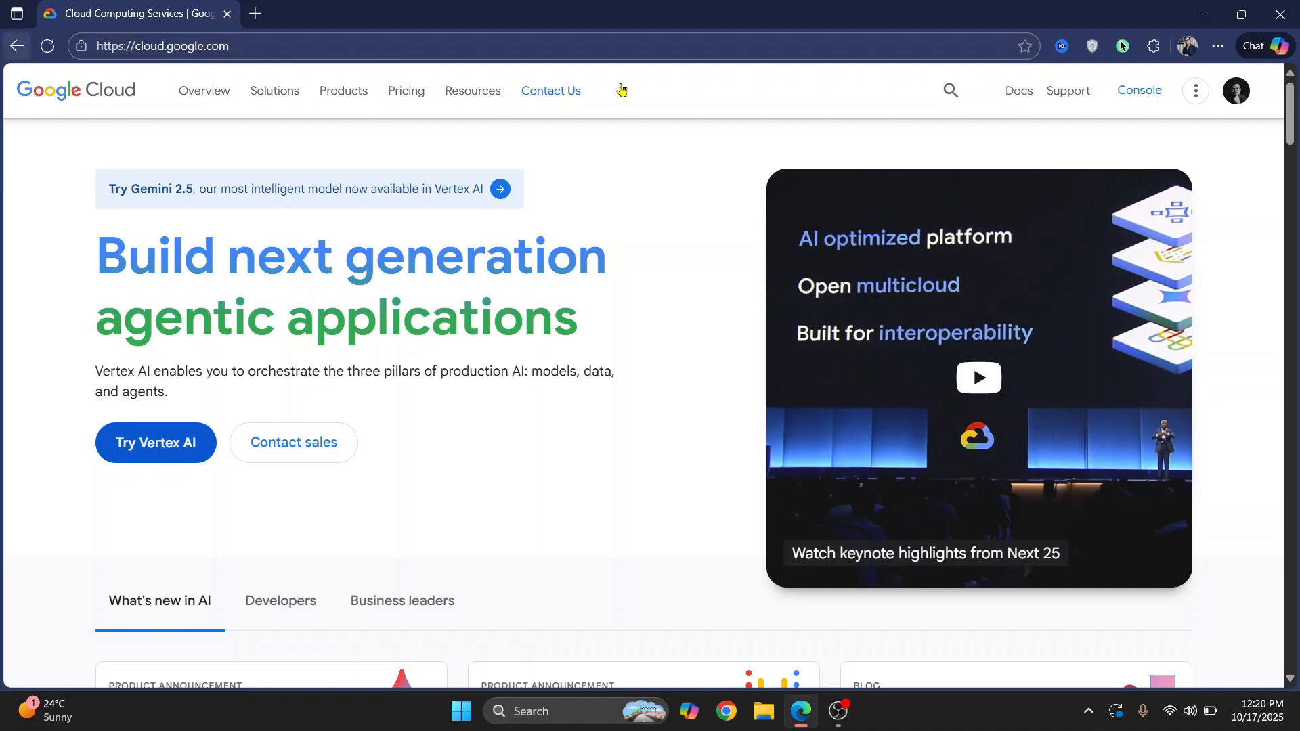
Open the Google Cloud console and check that the uzi-app-new project is the one in use
left_click(1126, 92)
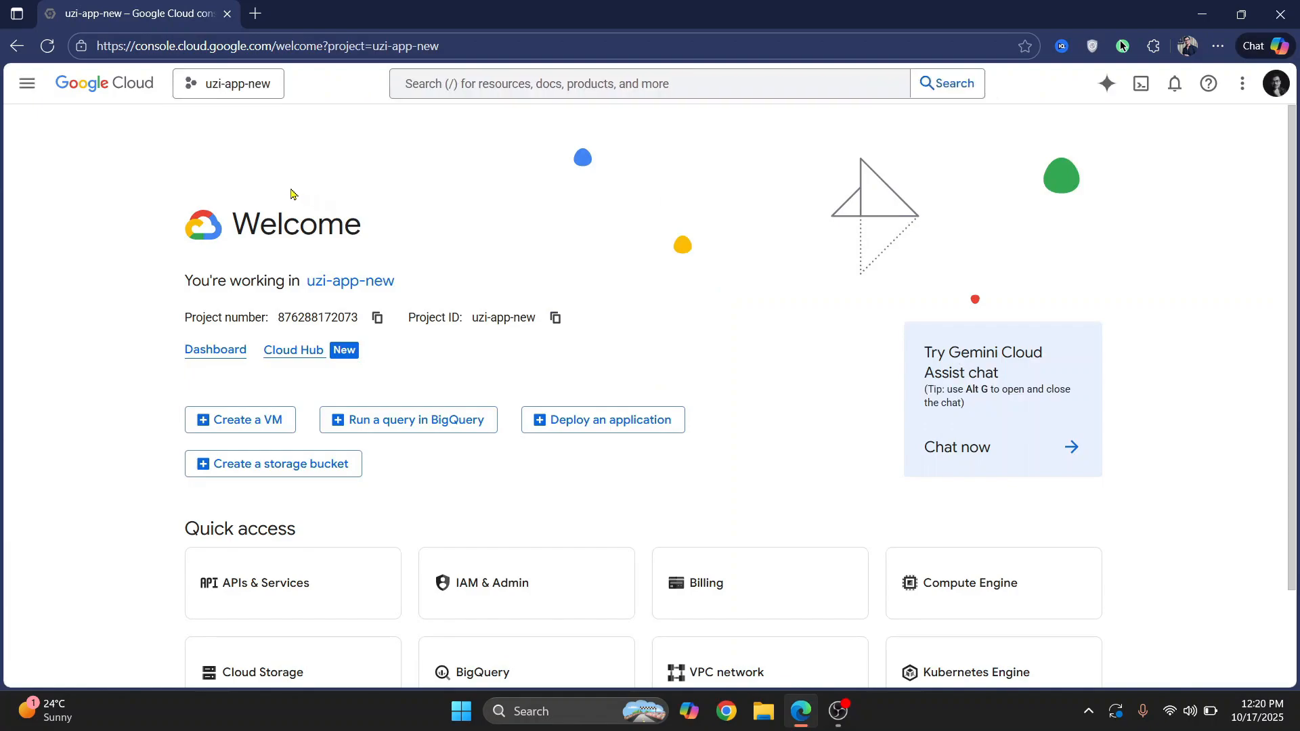
left_click(235, 94)
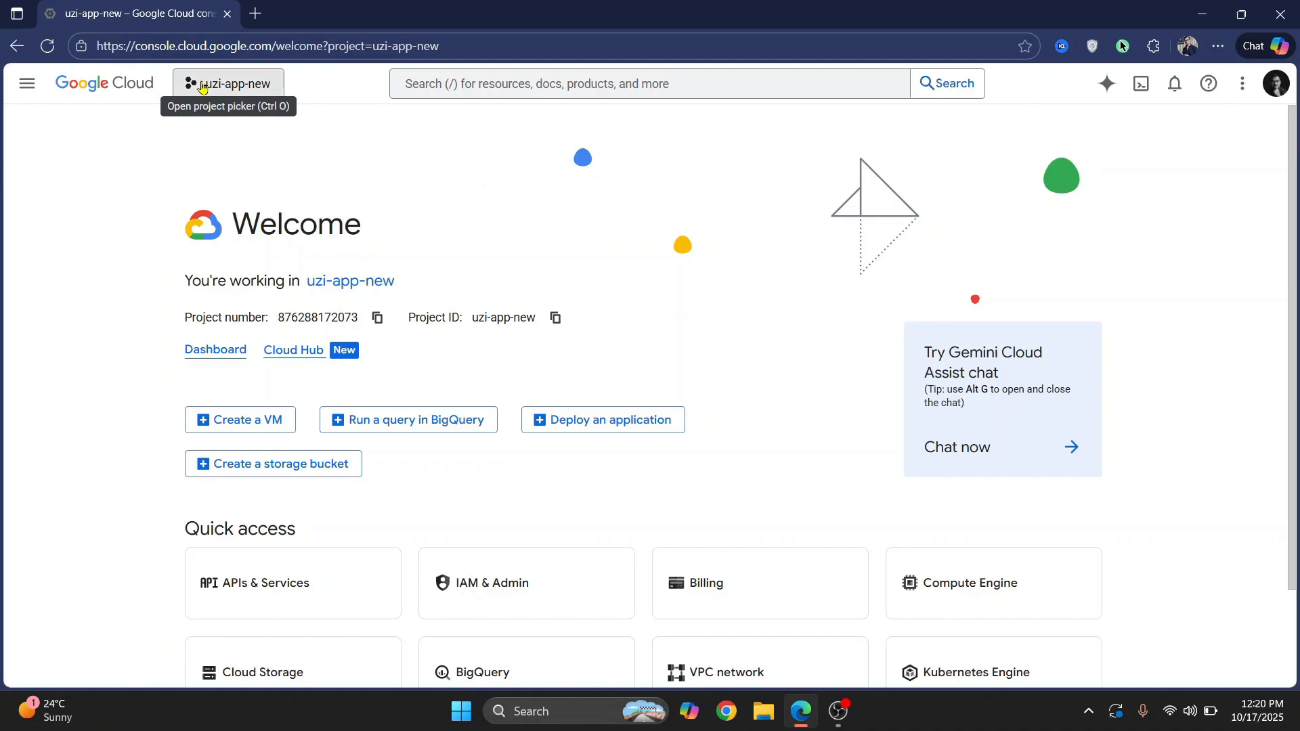
left_click(58, 352)
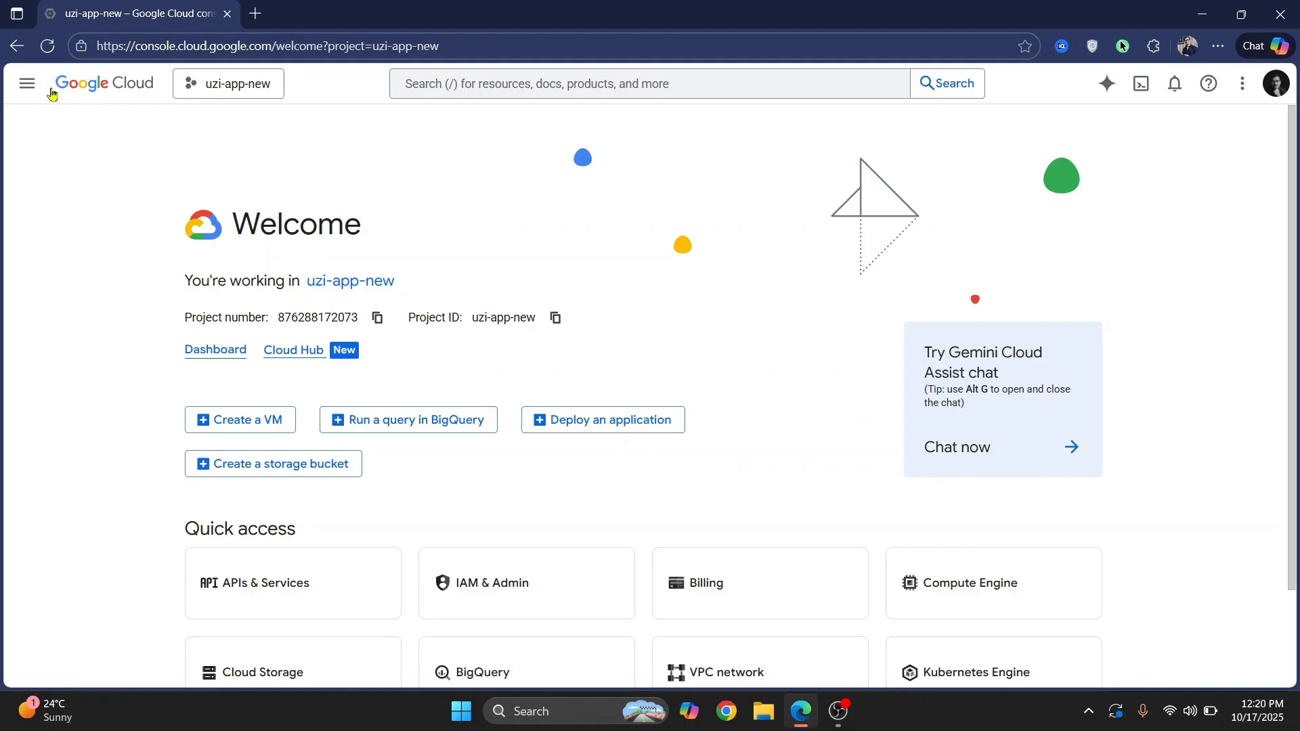
Open the Firewall page of the VPC Network product for the project
left_click(27, 85)
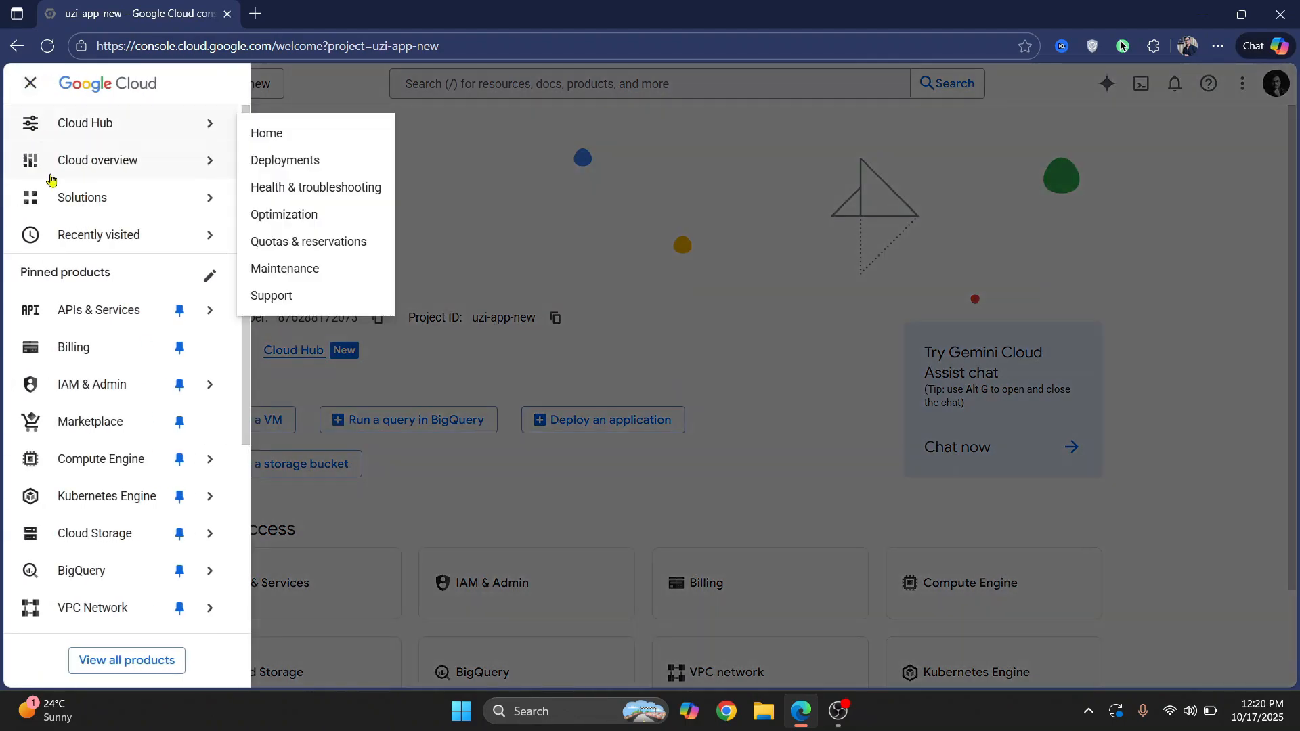
scroll(84, 436, "down", 3)
mouse_move(82, 399)
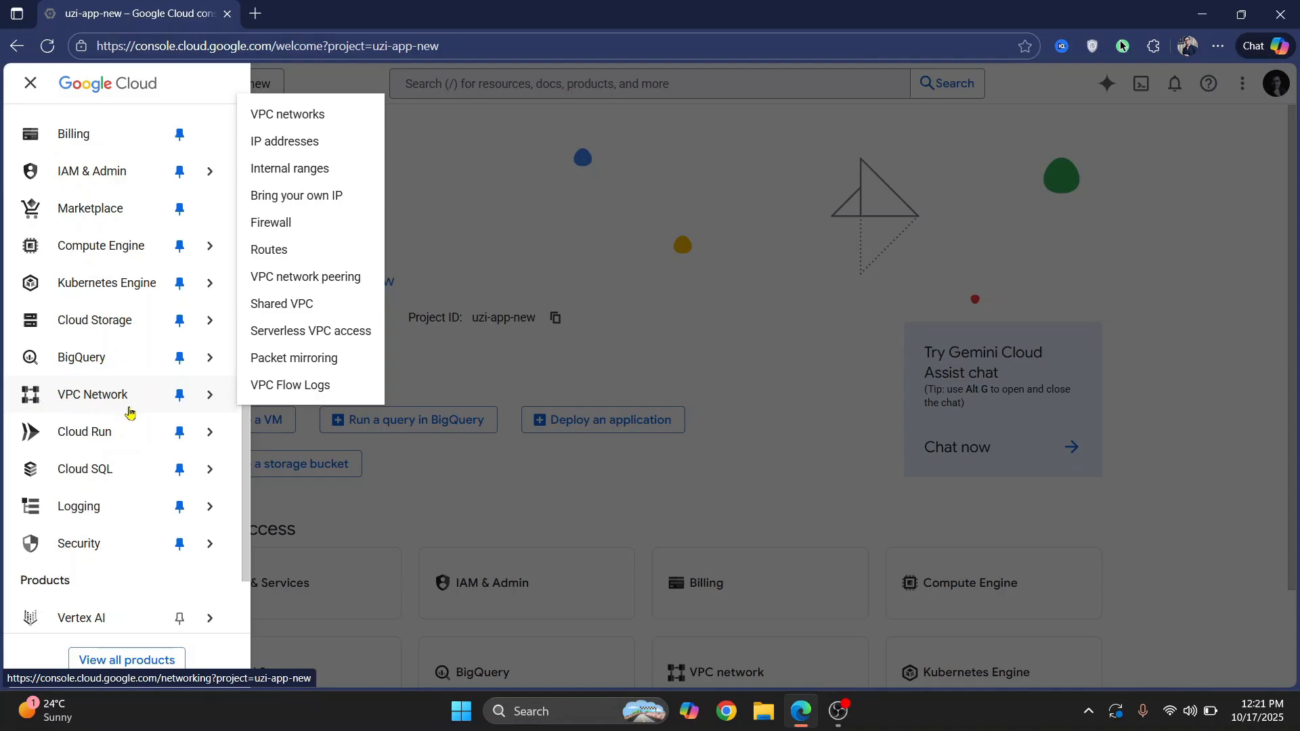
mouse_move(170, 341)
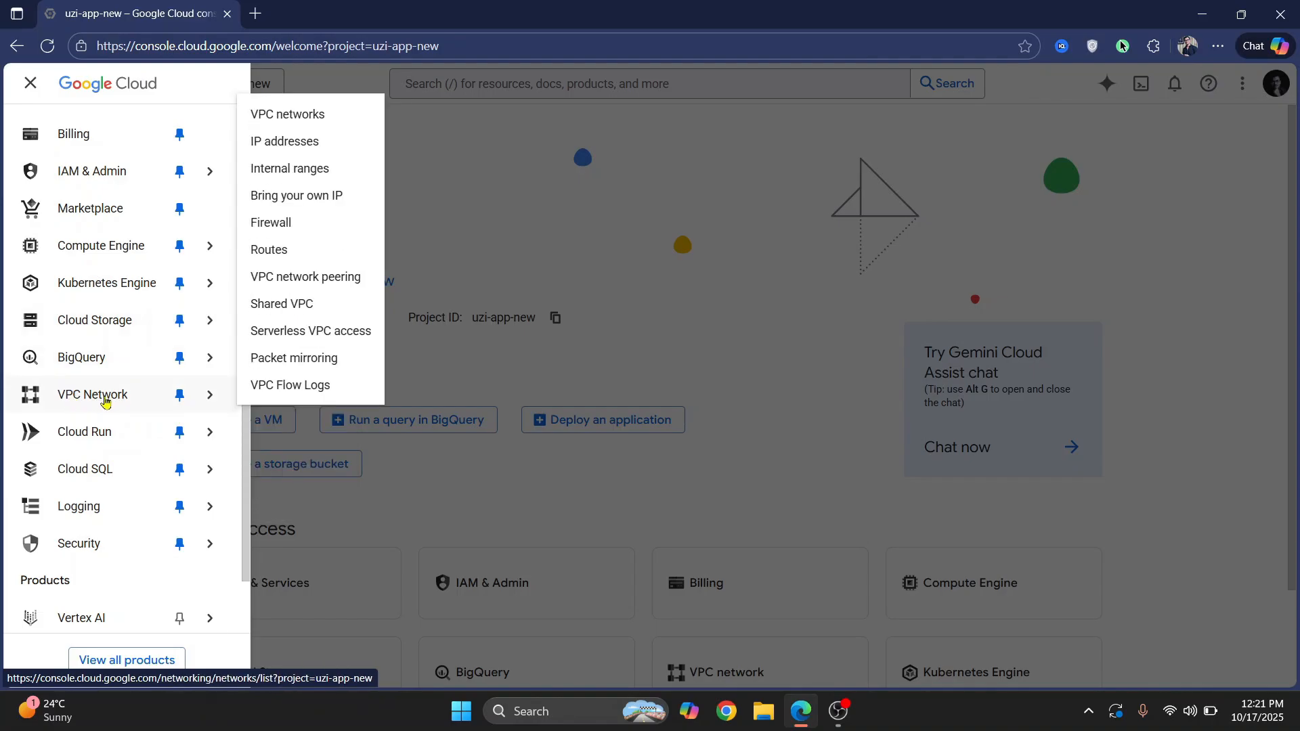
left_click(290, 227)
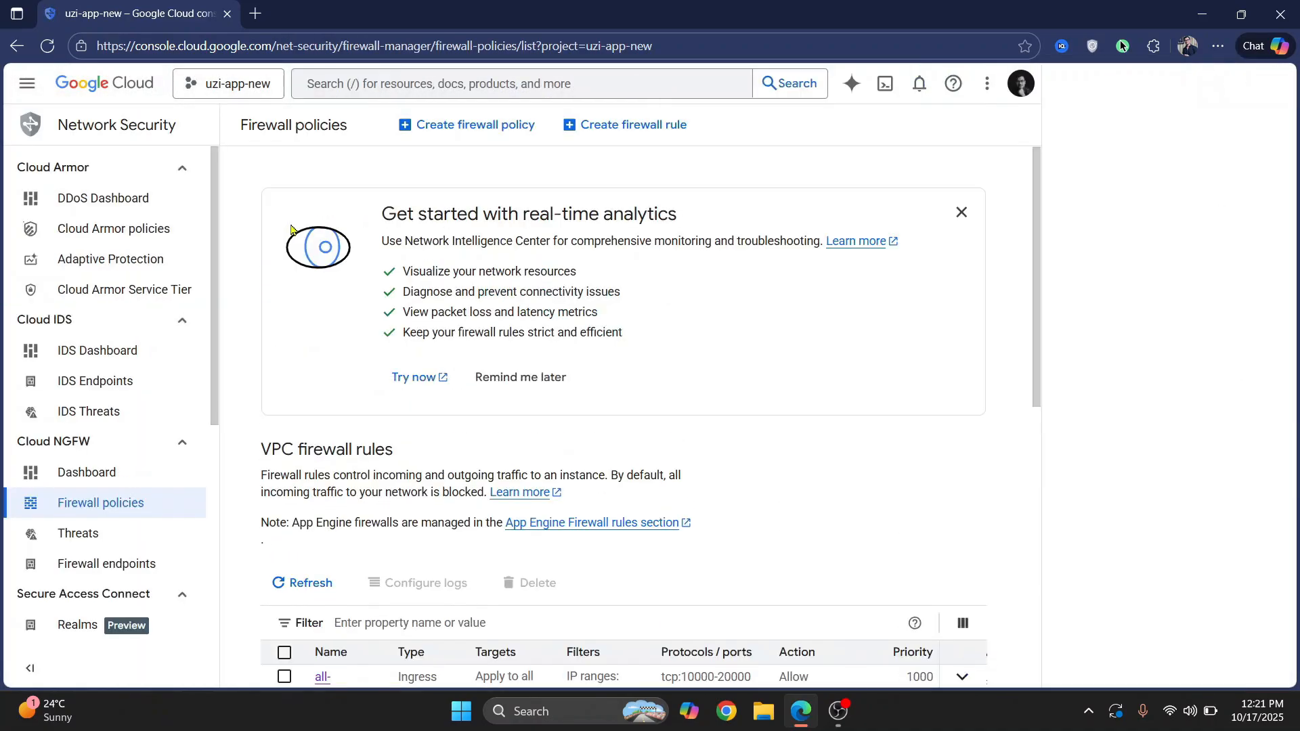
Examine the existing VPC firewall rules, including their targets, protocols and ports, action, priority, network and logs
scroll(557, 469, "down", 5)
scroll(460, 305, "up", 5)
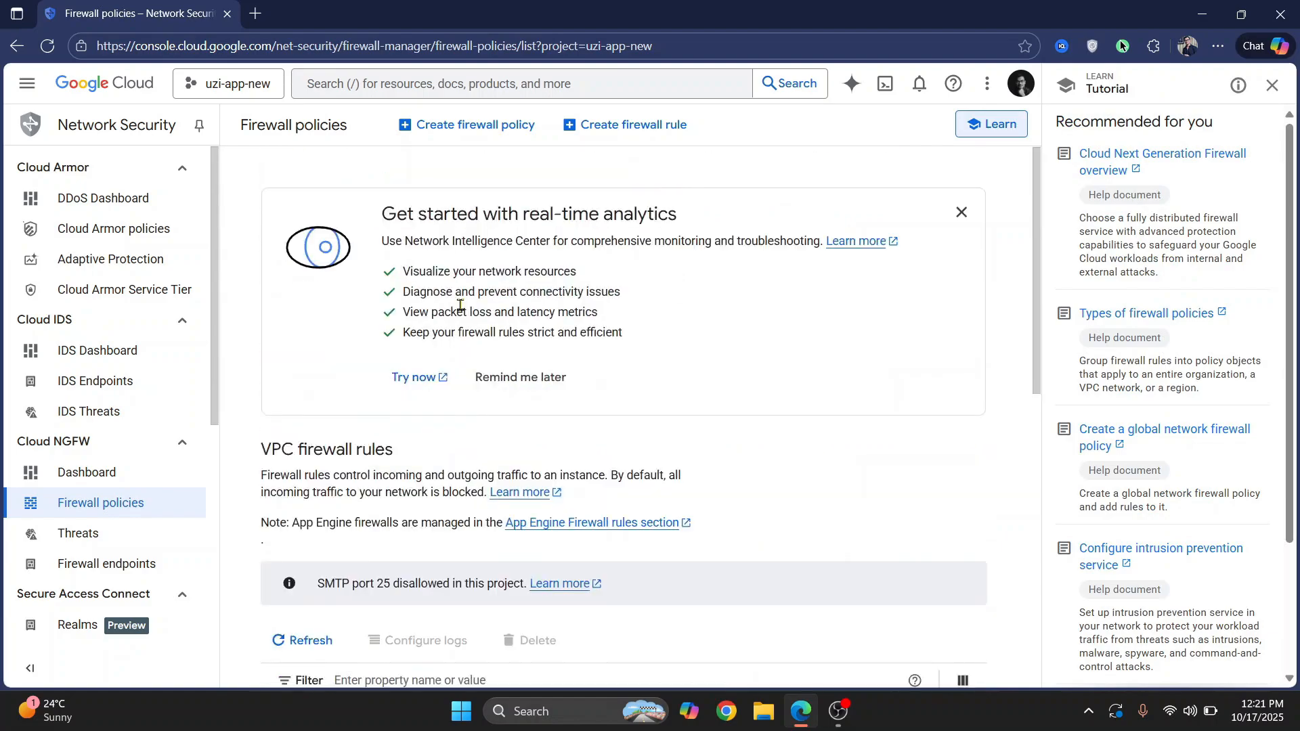
scroll(529, 387, "down", 10)
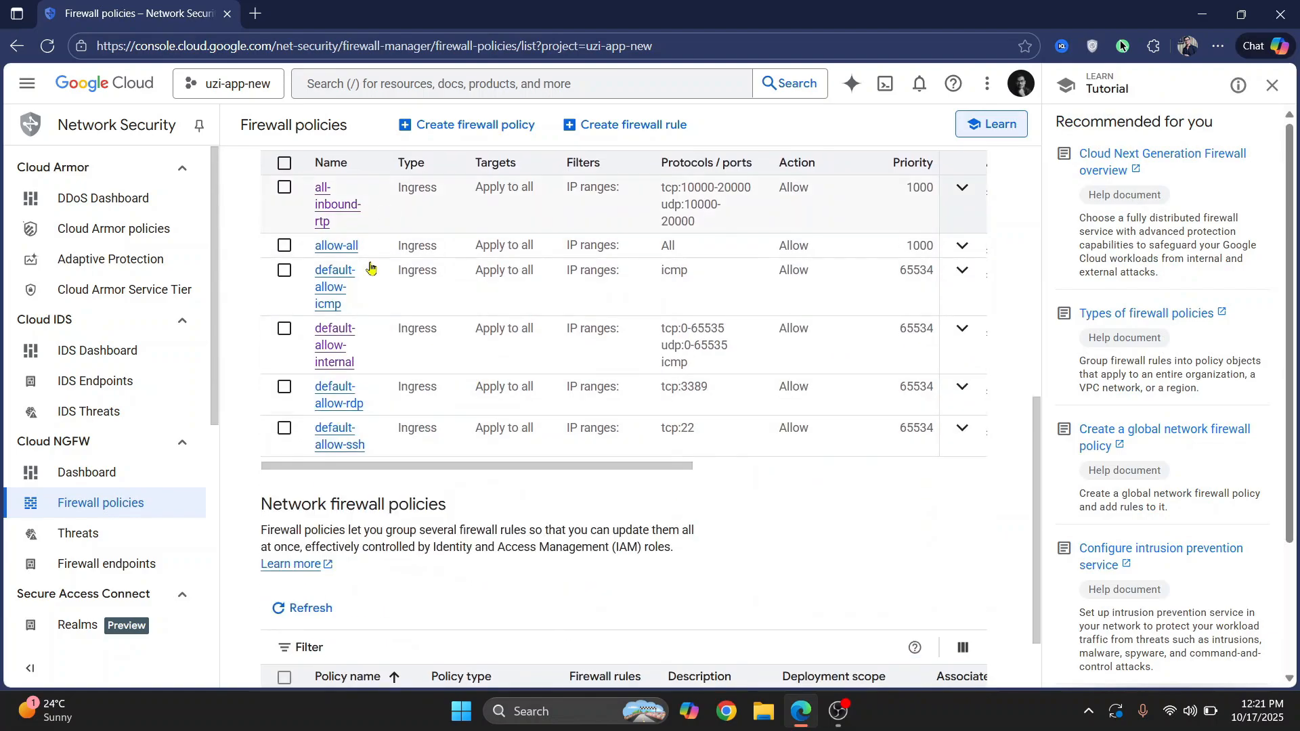
scroll(373, 379, "up", 10)
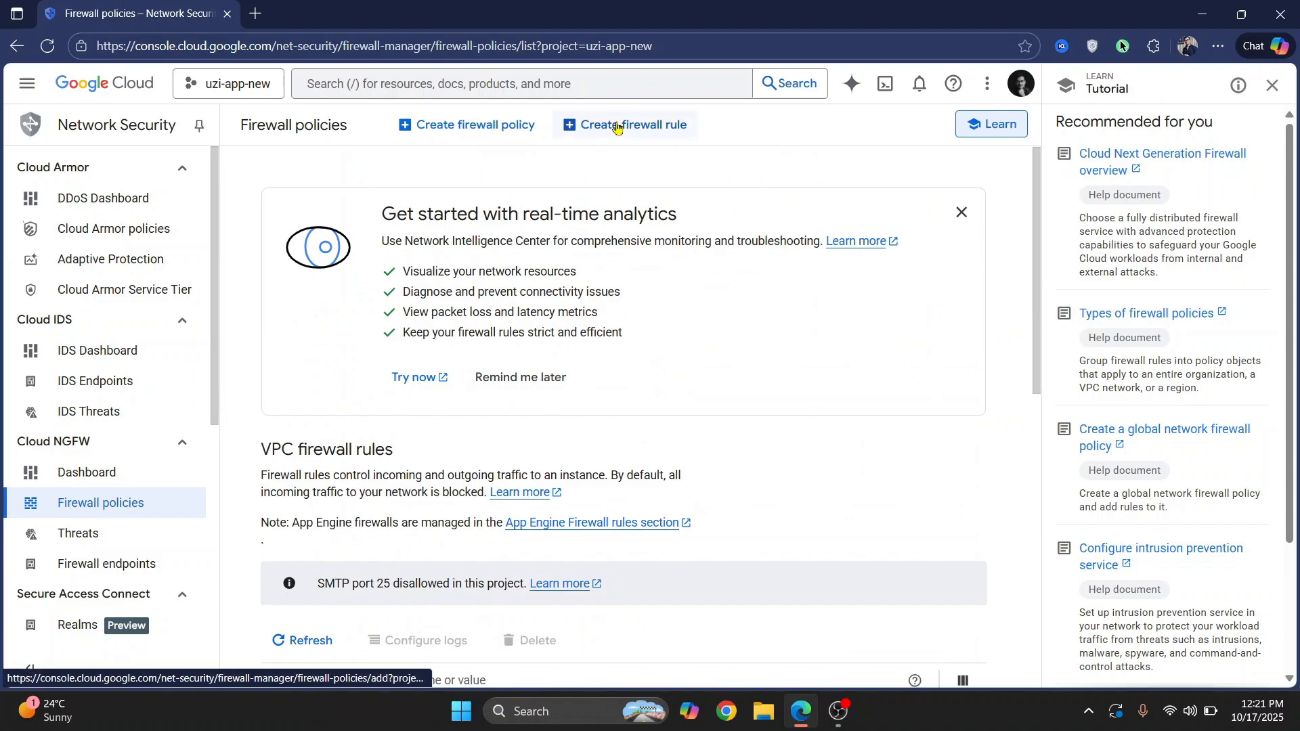
scroll(623, 407, "down", 5)
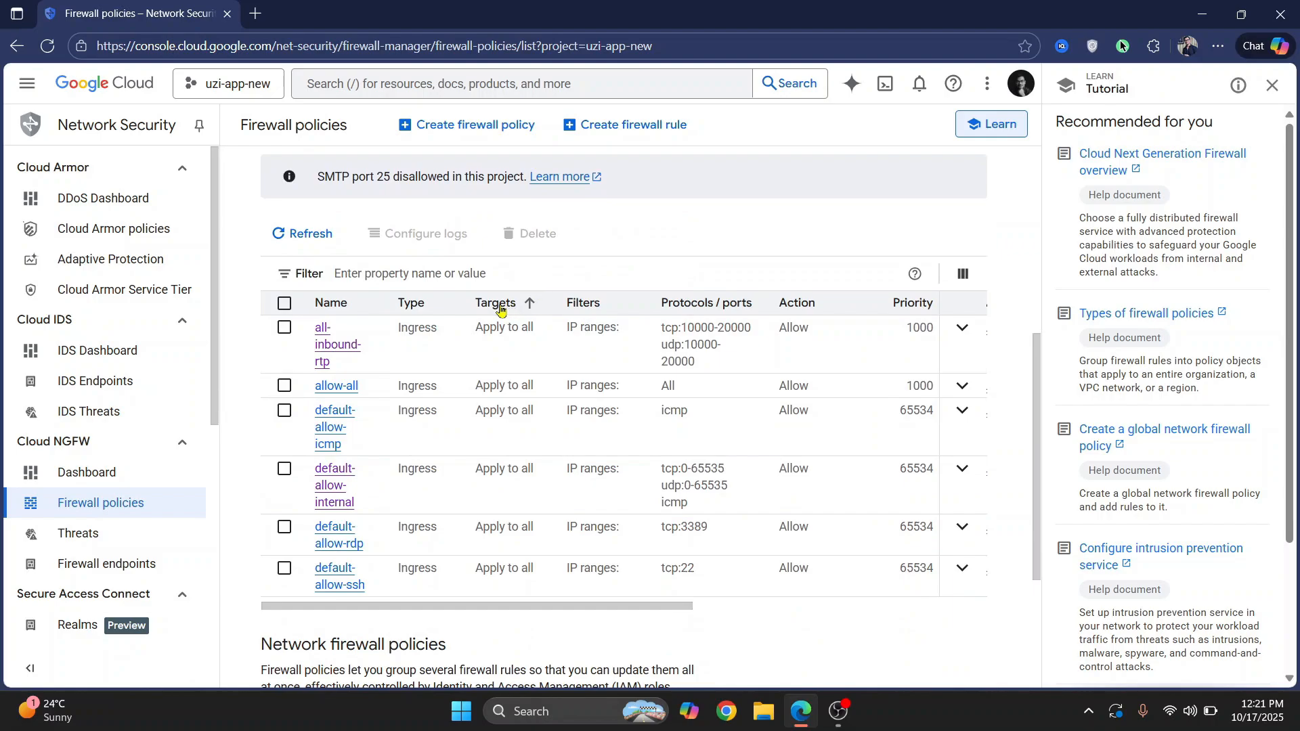
scroll(500, 310, "right", 2)
scroll(499, 309, "right", 3)
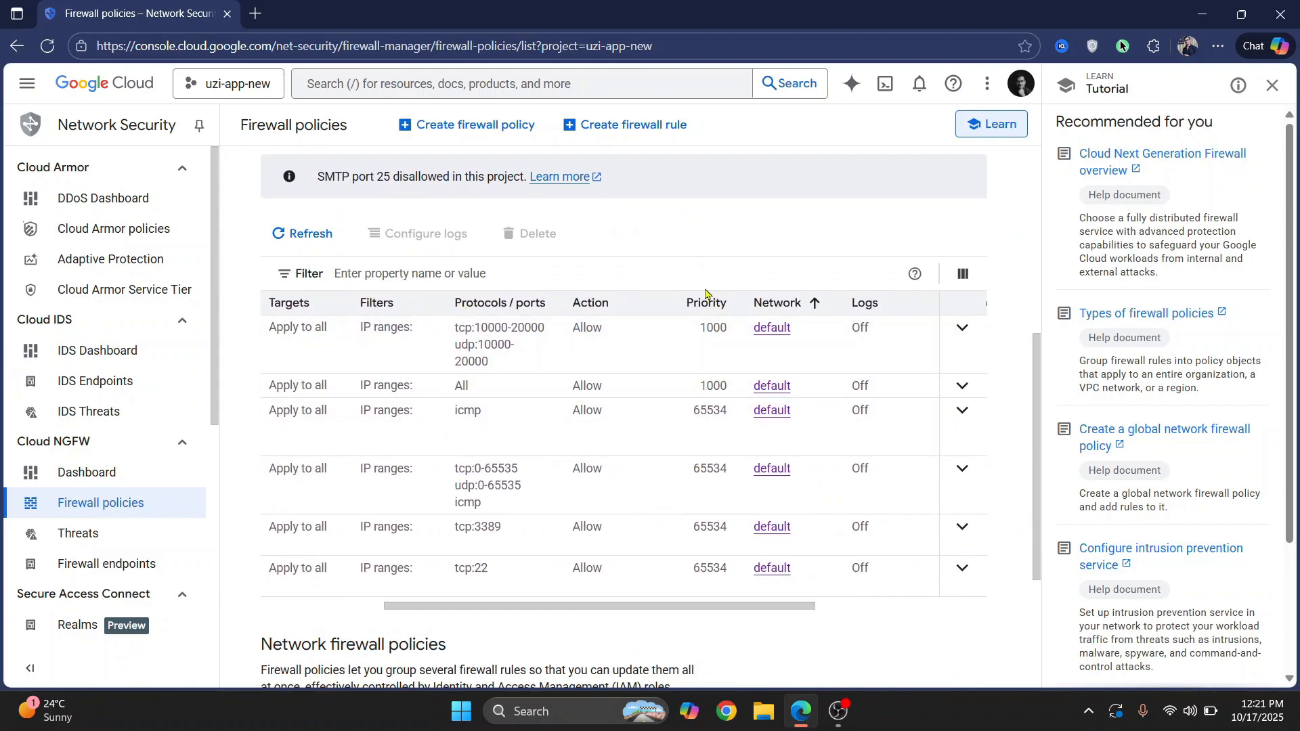
scroll(624, 343, "left", 5)
scroll(628, 341, "up", 6)
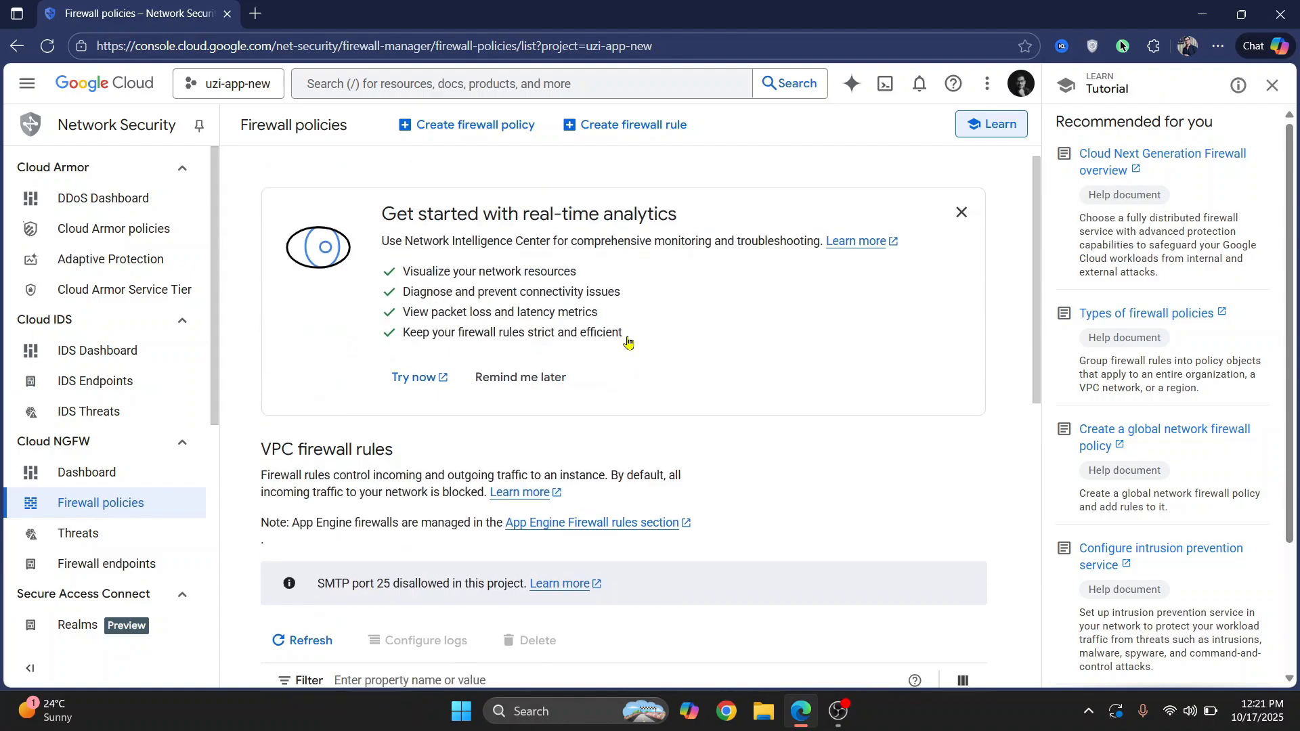
Start a new firewall rule named http-traffic with the description "Allow all traffic to http/https ports"
left_click(613, 130)
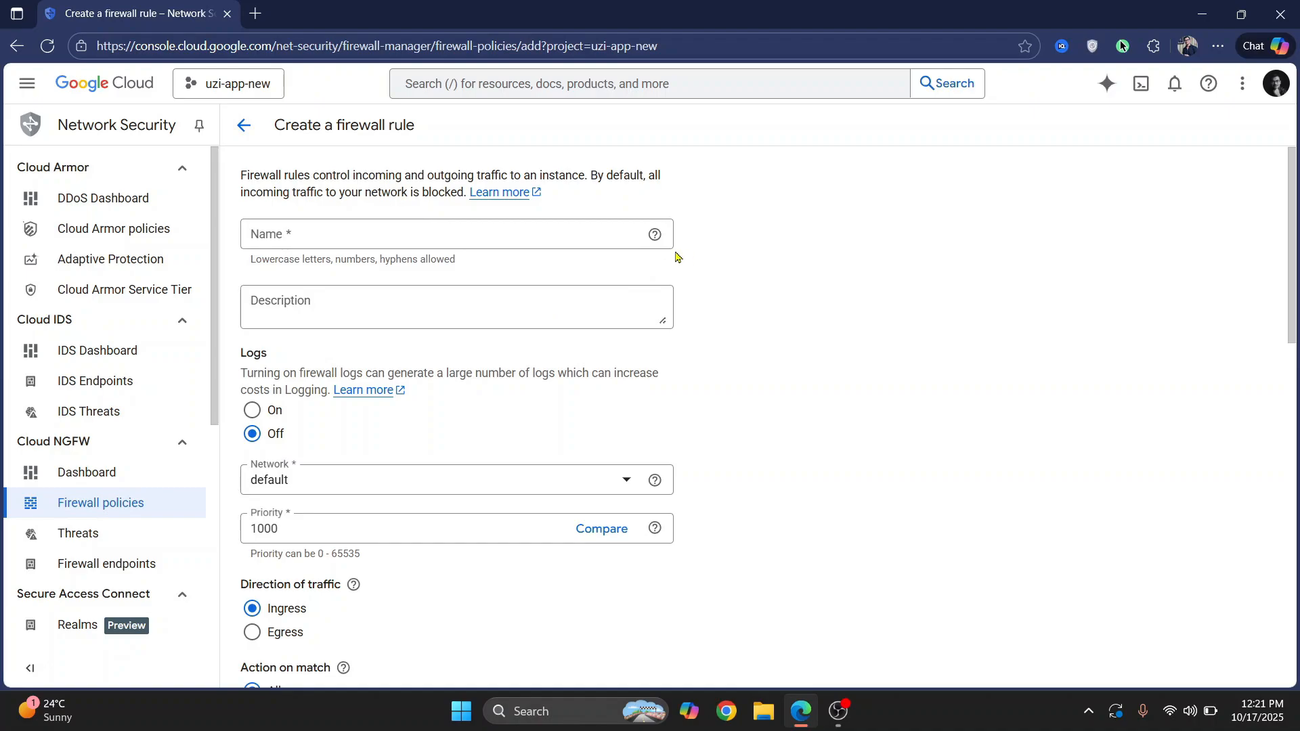
left_click(351, 231)
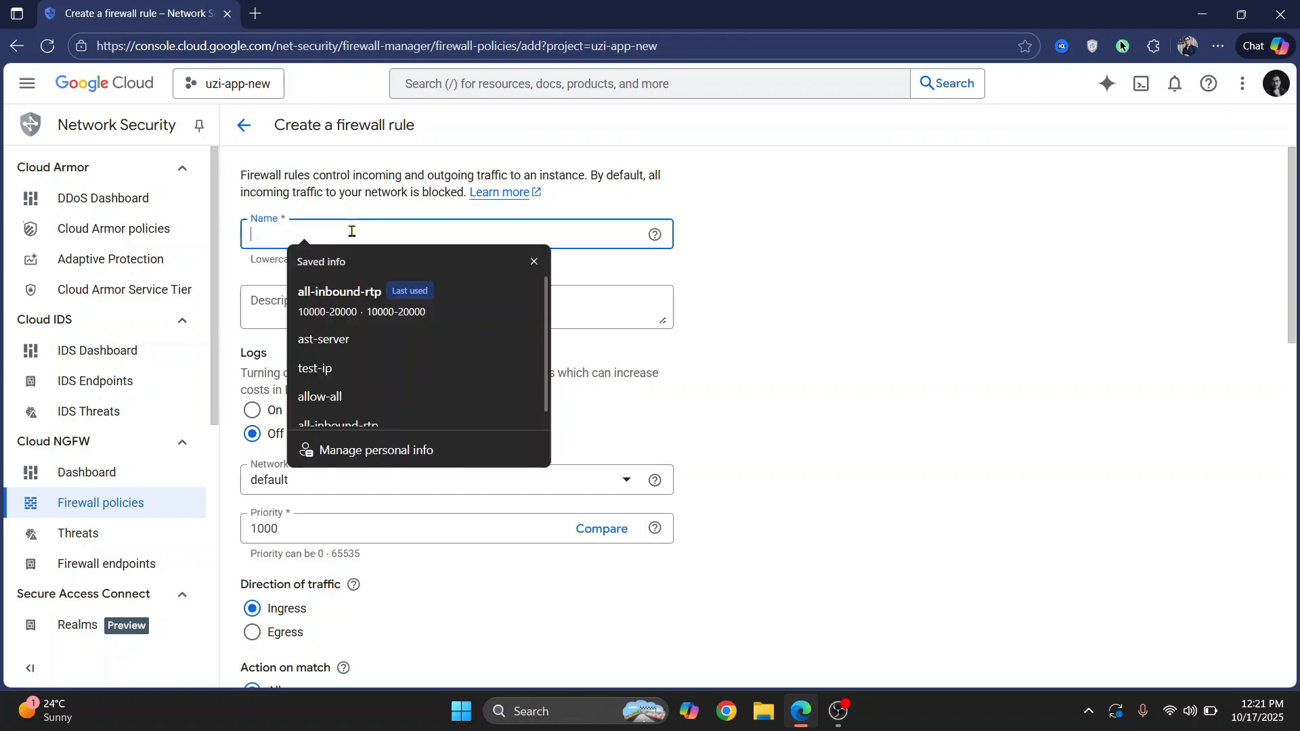
type("http-traffic")
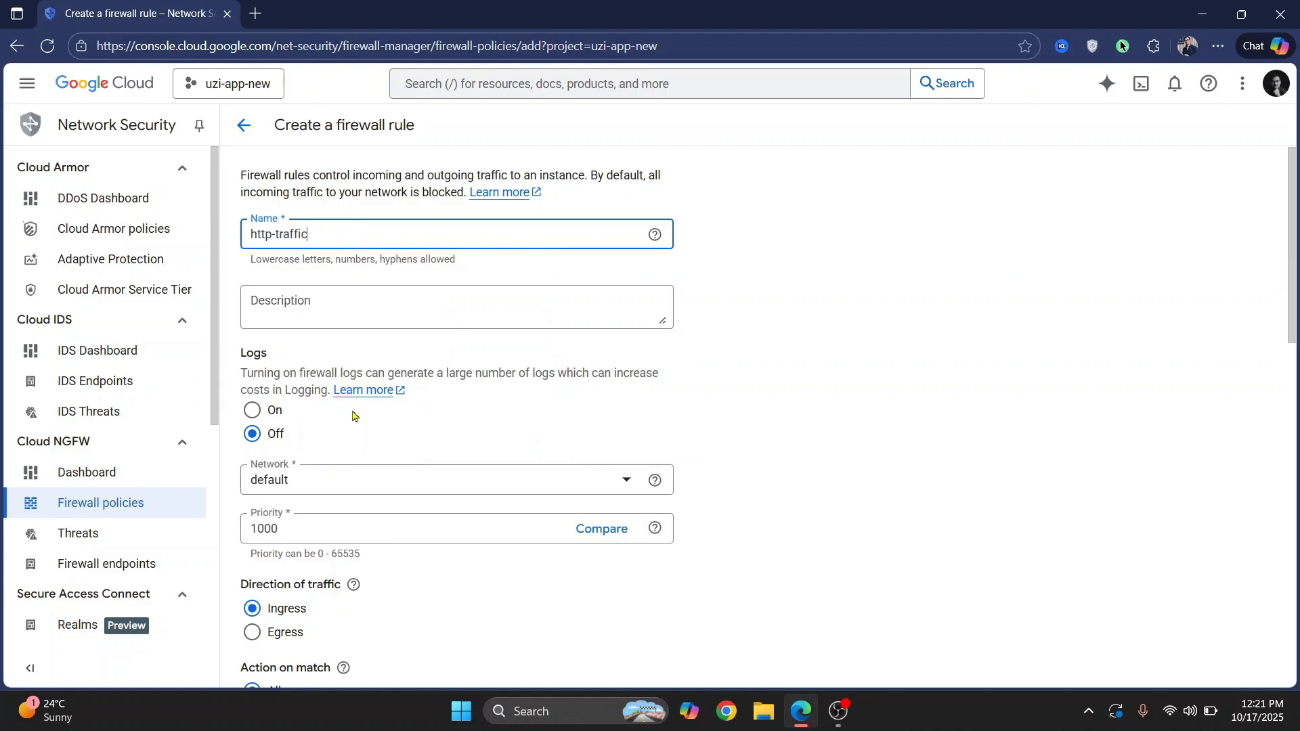
scroll(348, 379, "down", 1)
left_click(336, 215)
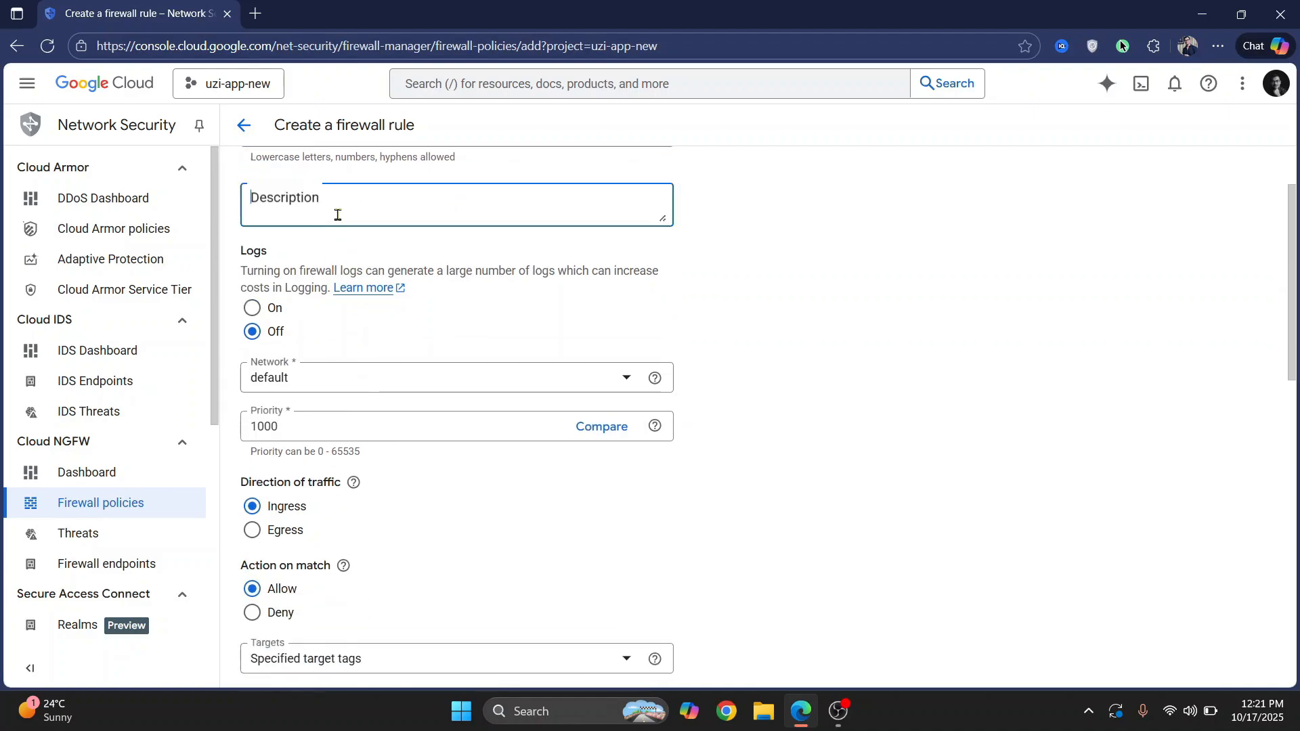
type("Allow all traffic to http/https")
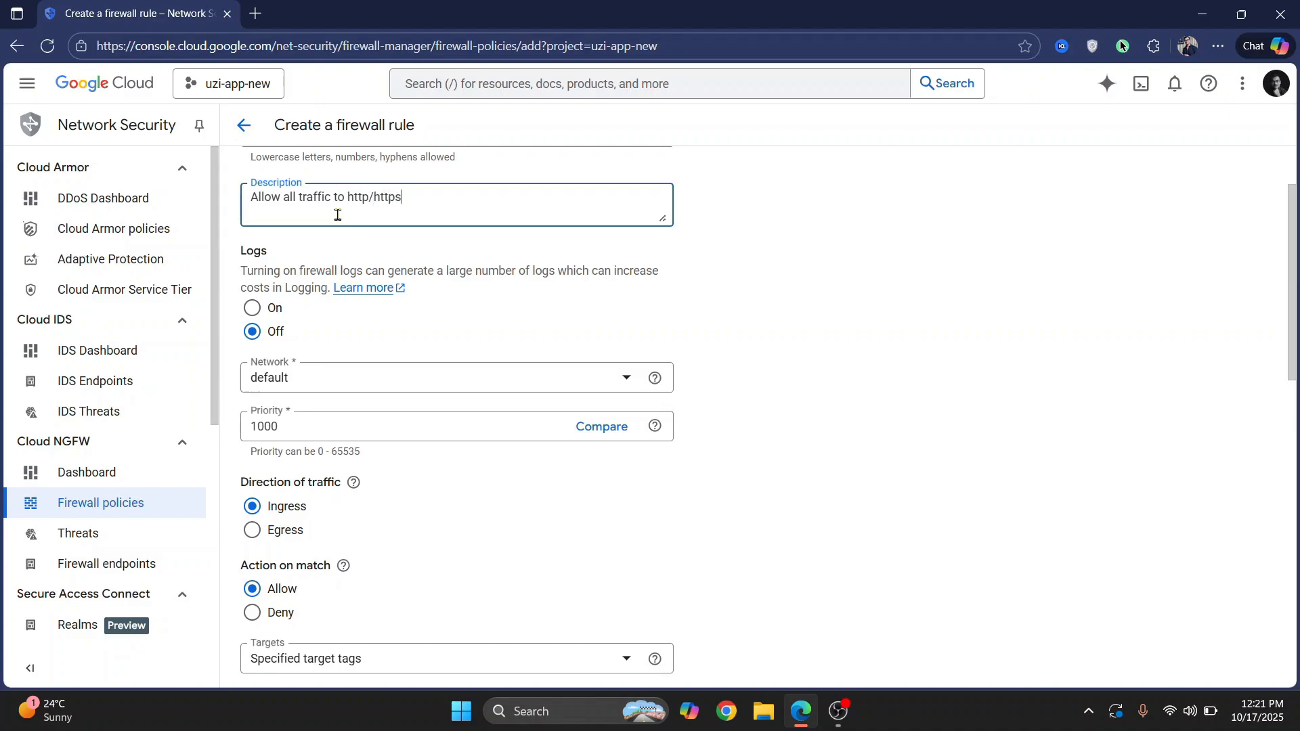
type("ports")
Choose the default network for the http-traffic firewall rule
scroll(428, 459, "down", 1)
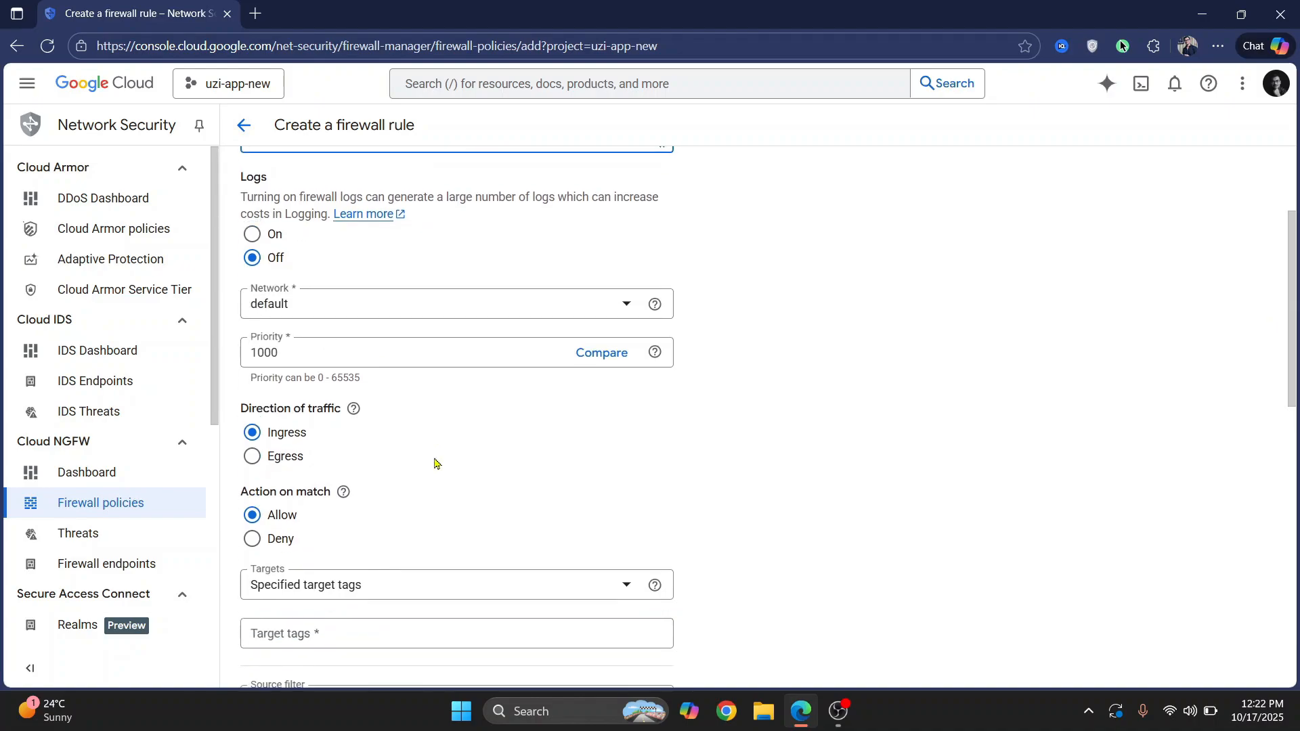
left_click(620, 315)
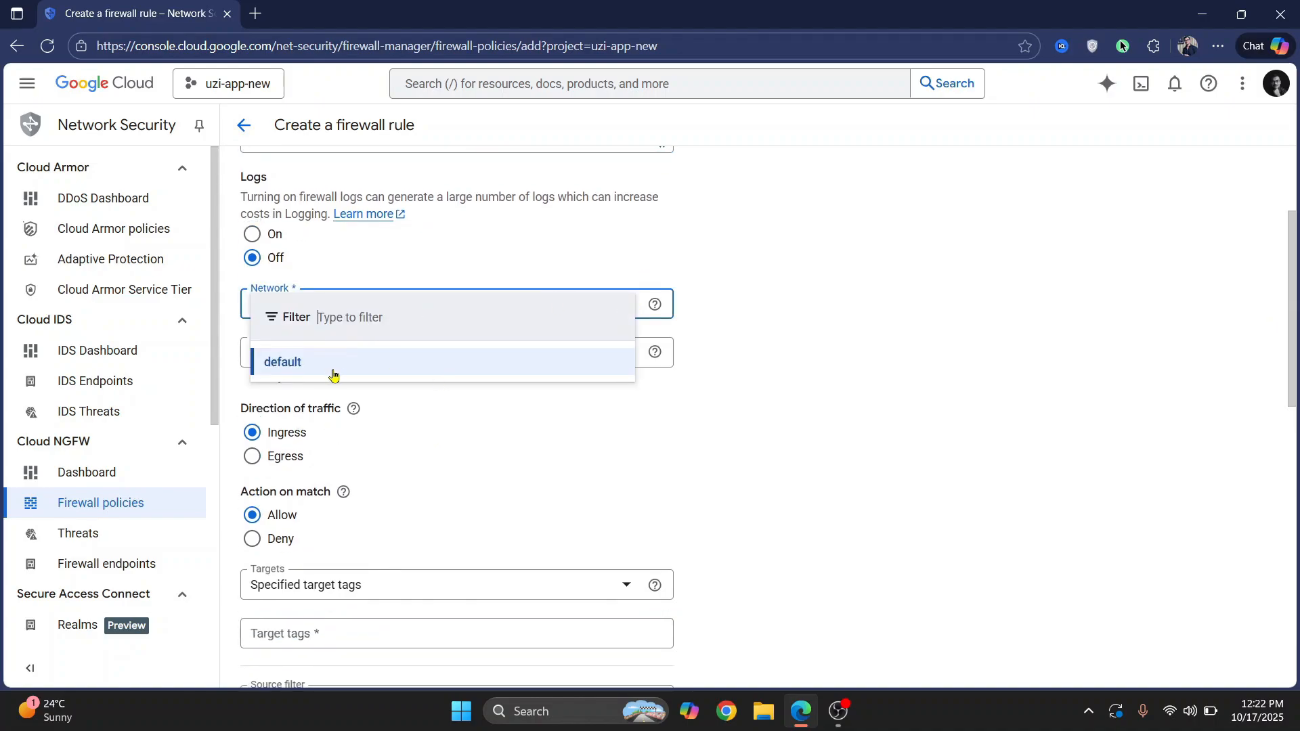
left_click(320, 372)
Read the help note explaining how the firewall rule's priority is applied
scroll(631, 501, "down", 2)
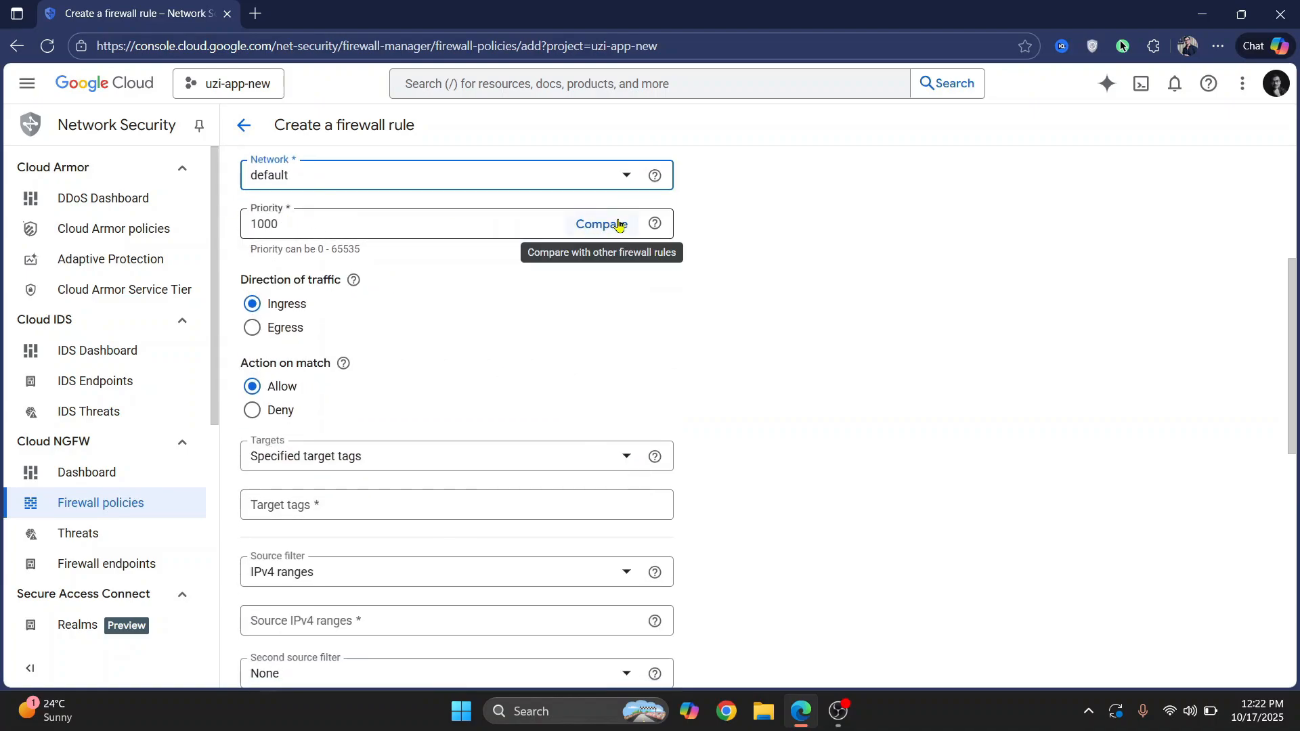
left_click(661, 228)
left_click(657, 226)
left_click(654, 224)
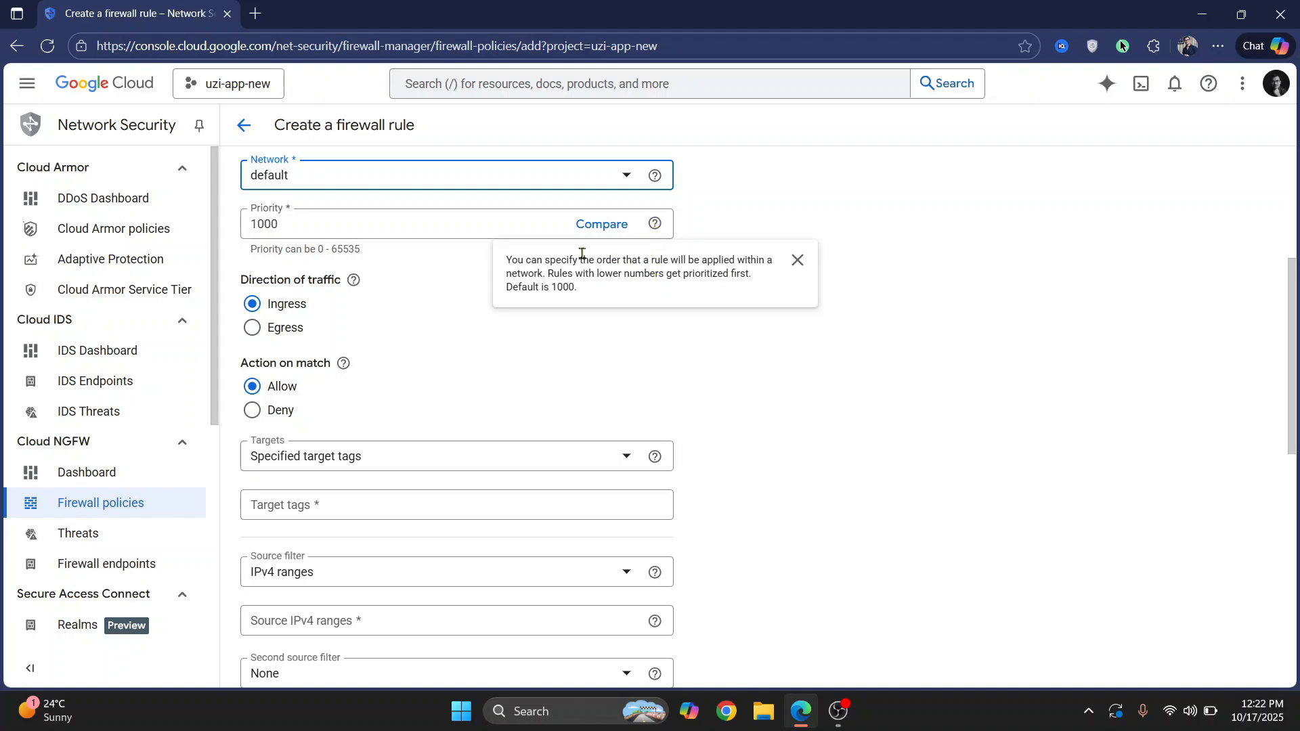
double_click(334, 218)
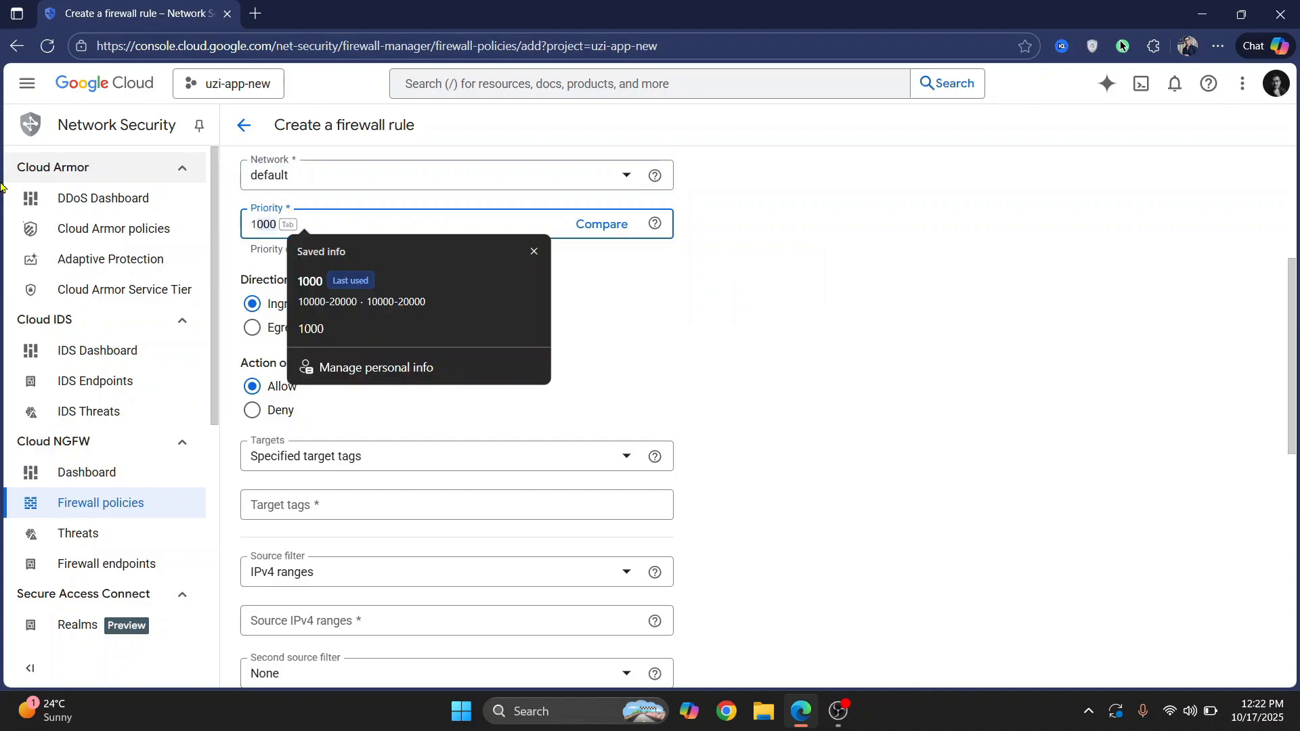
key("Tab")
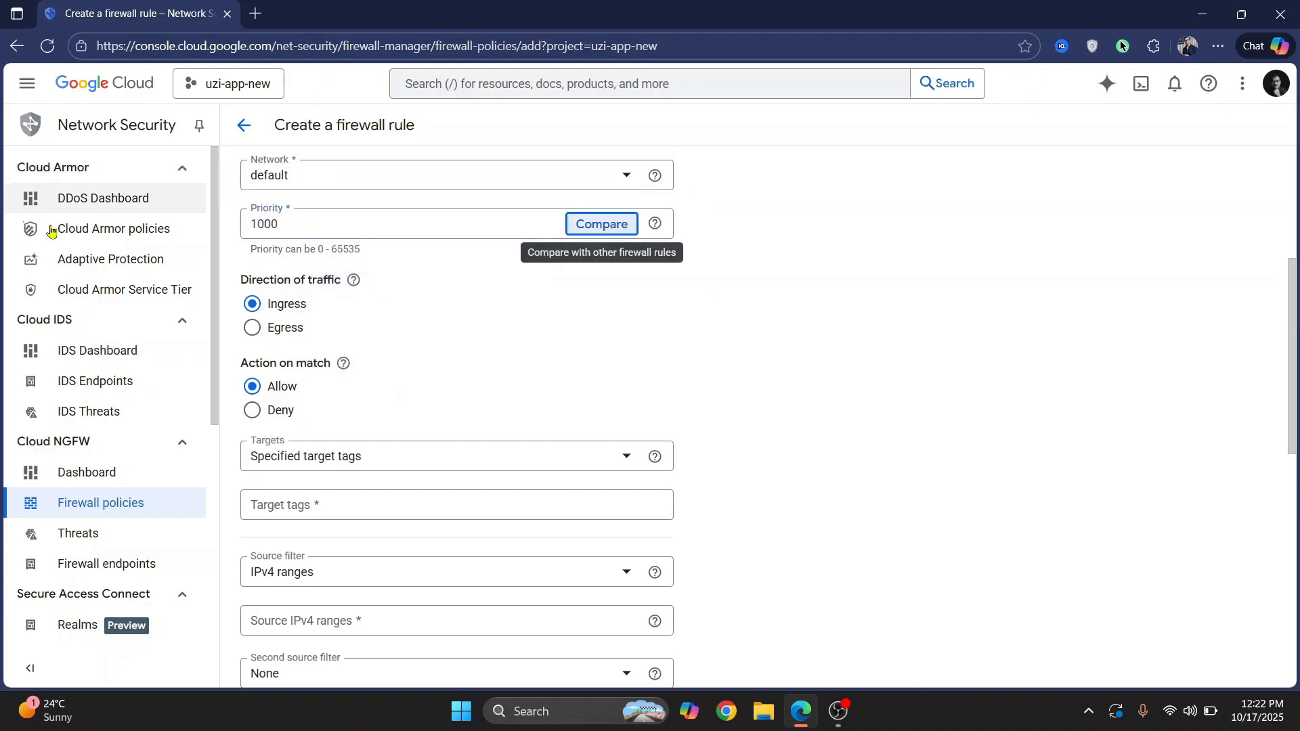
left_click(472, 376)
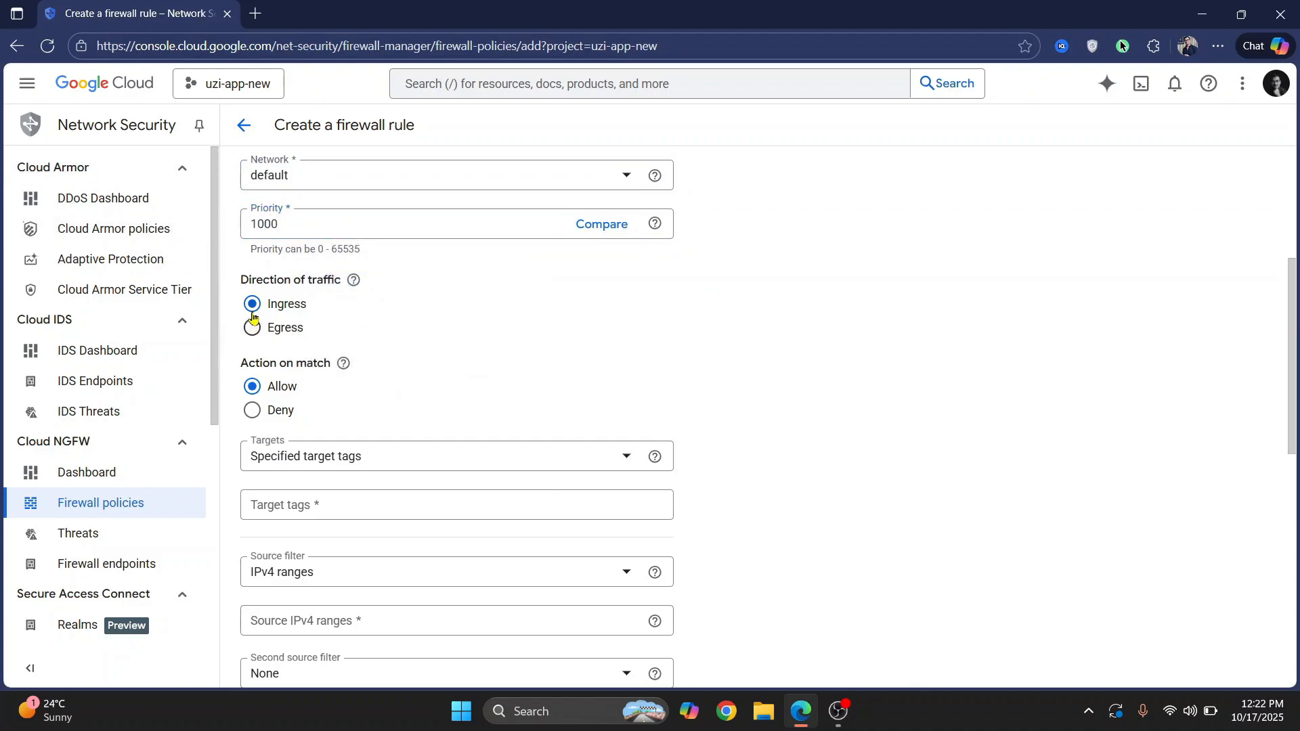
Review the new rule's name, description, logs, network, priority, direction of traffic and action on match settings
scroll(334, 313, "up", 3)
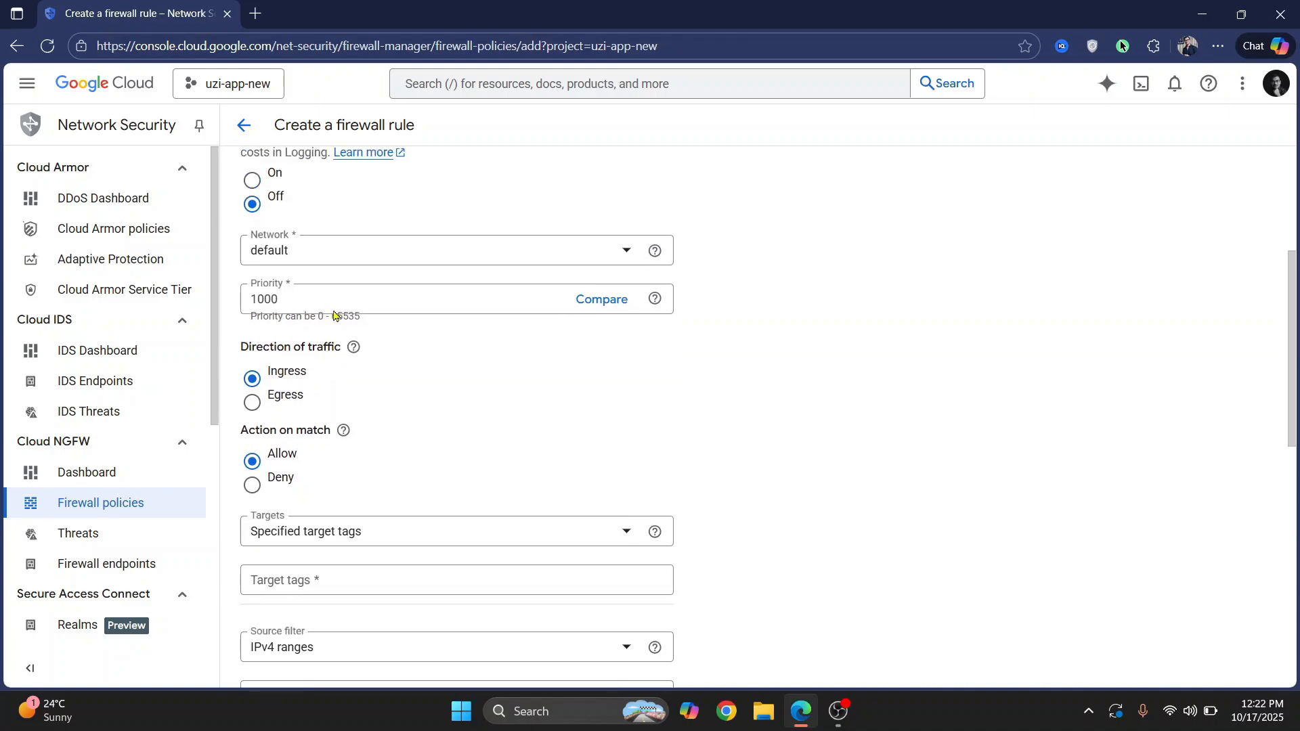
scroll(404, 496, "up", 2)
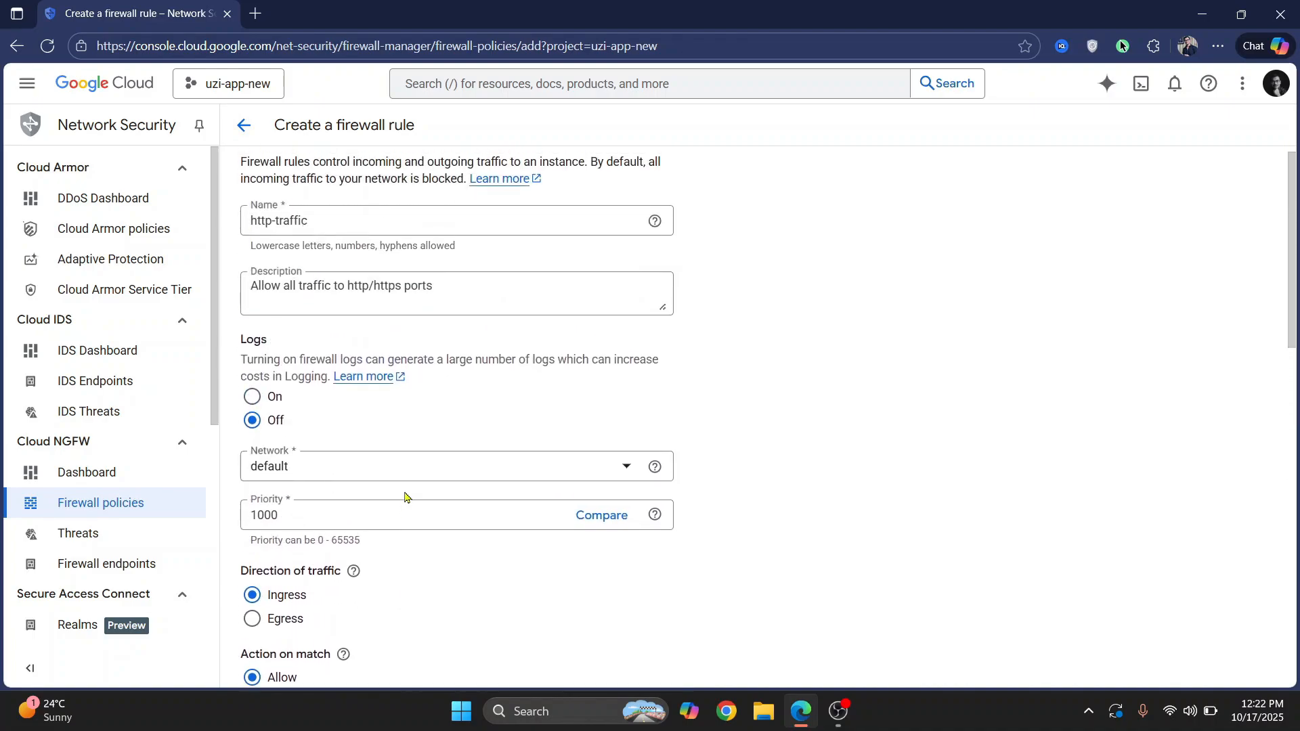
scroll(334, 264, "down", 5)
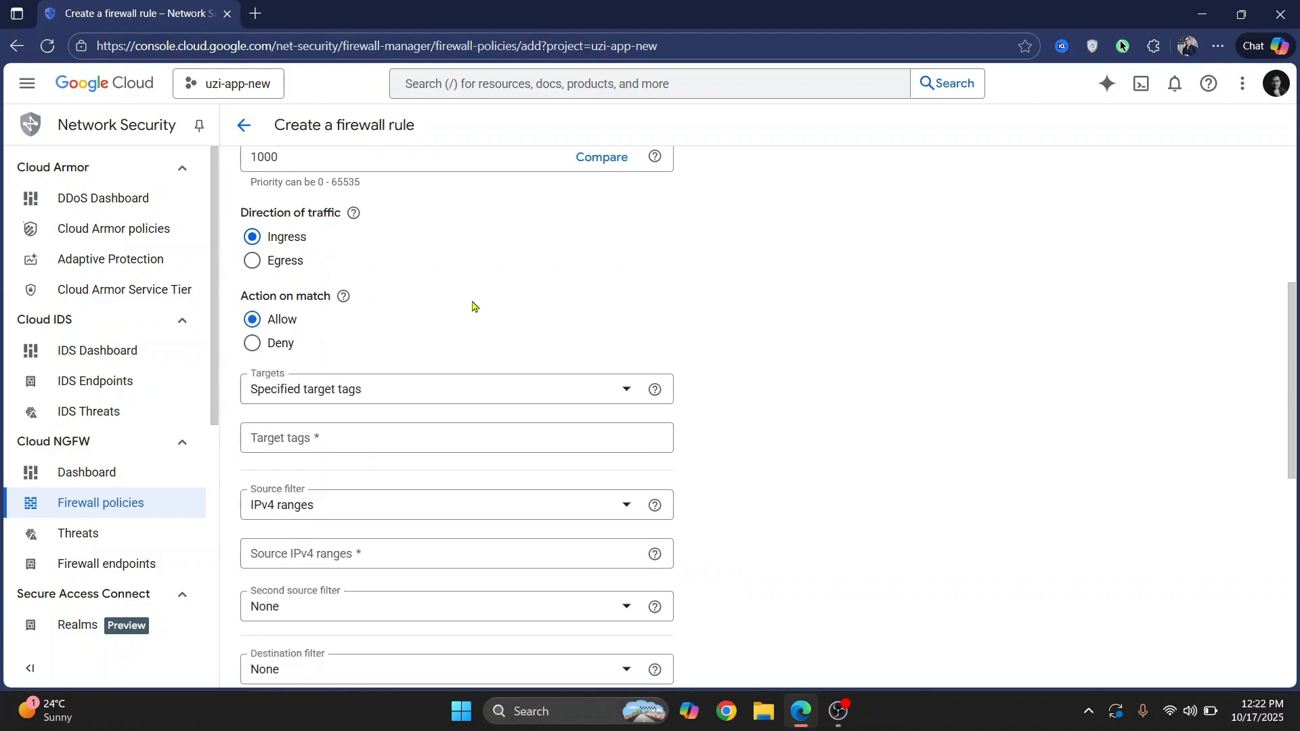
scroll(473, 305, "down", 1)
scroll(278, 425, "up", 2)
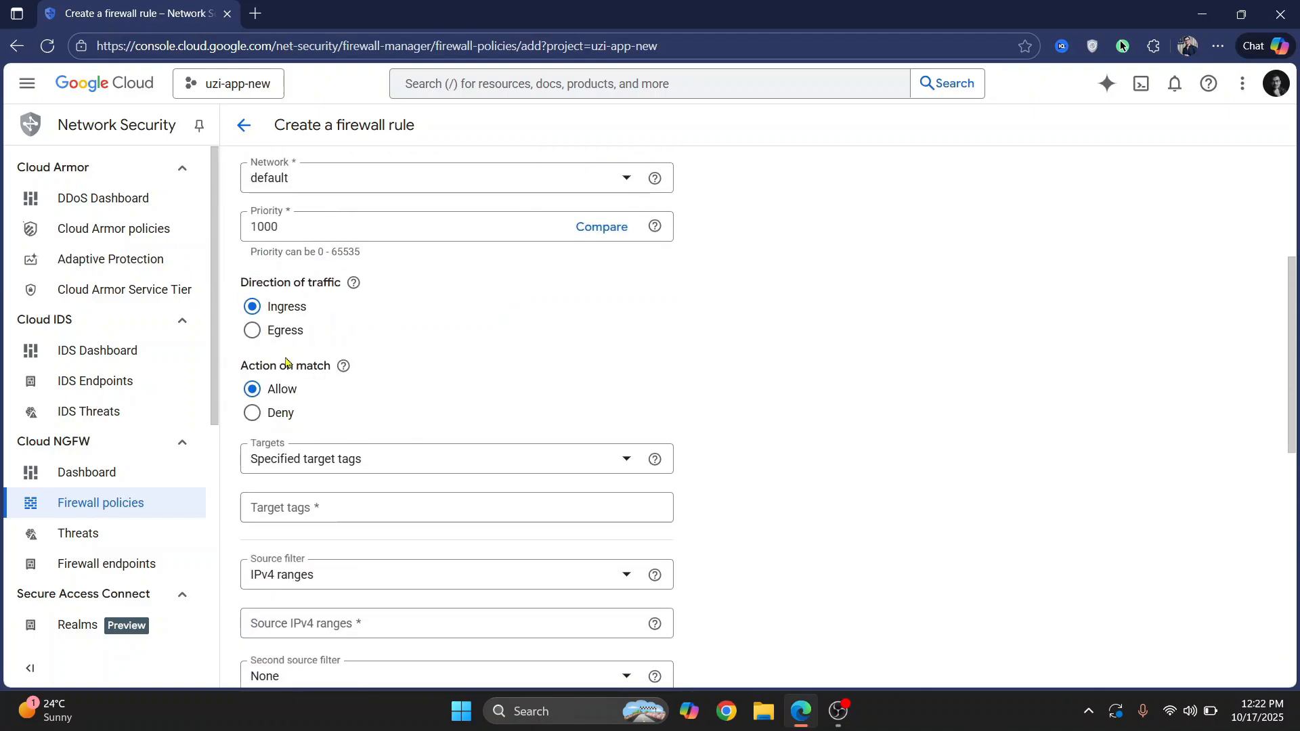
scroll(282, 406, "up", 3)
scroll(282, 404, "up", 1)
scroll(282, 402, "down", 5)
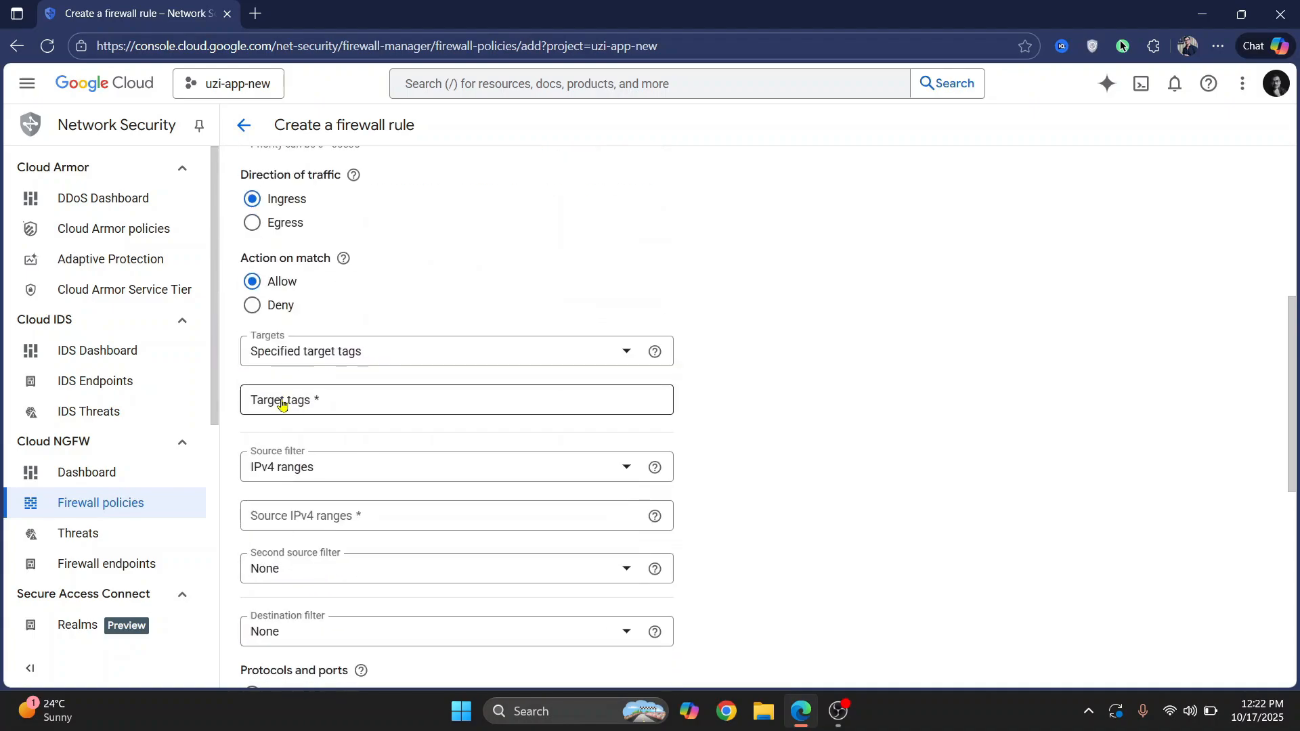
left_click(344, 258)
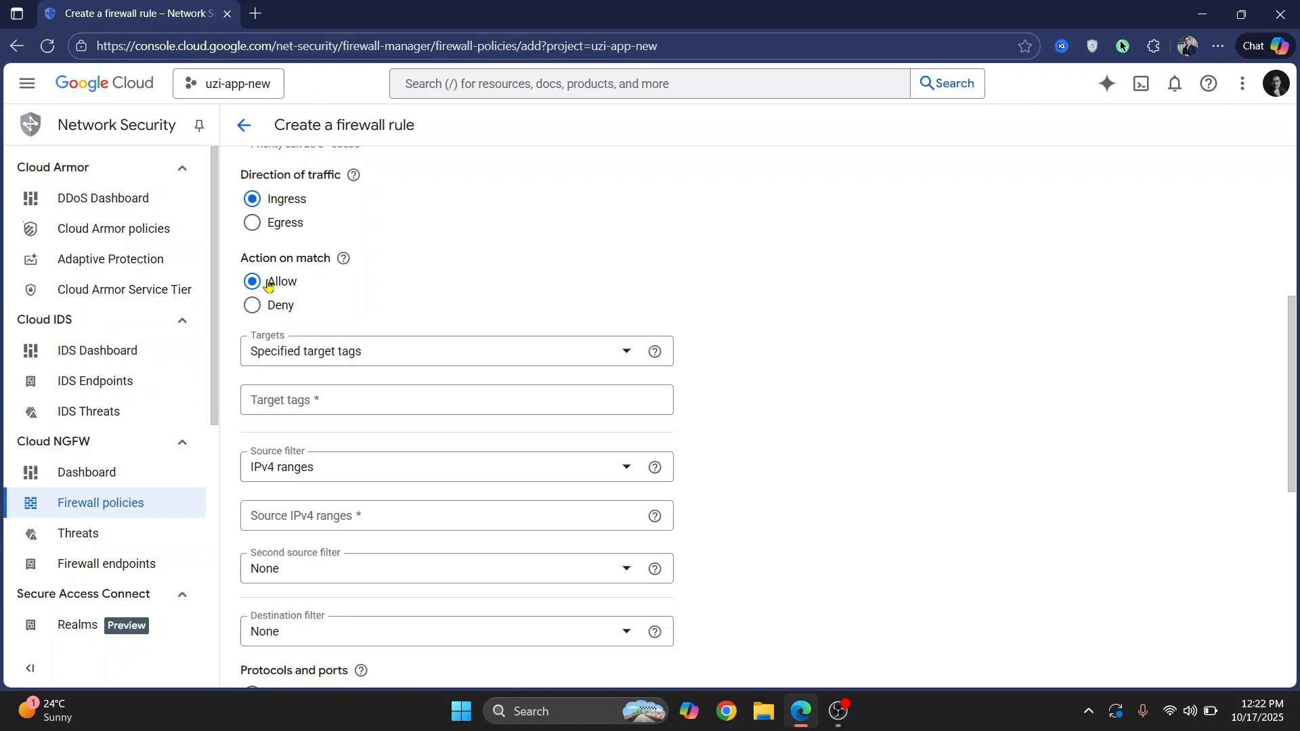
scroll(268, 284, "up", 2)
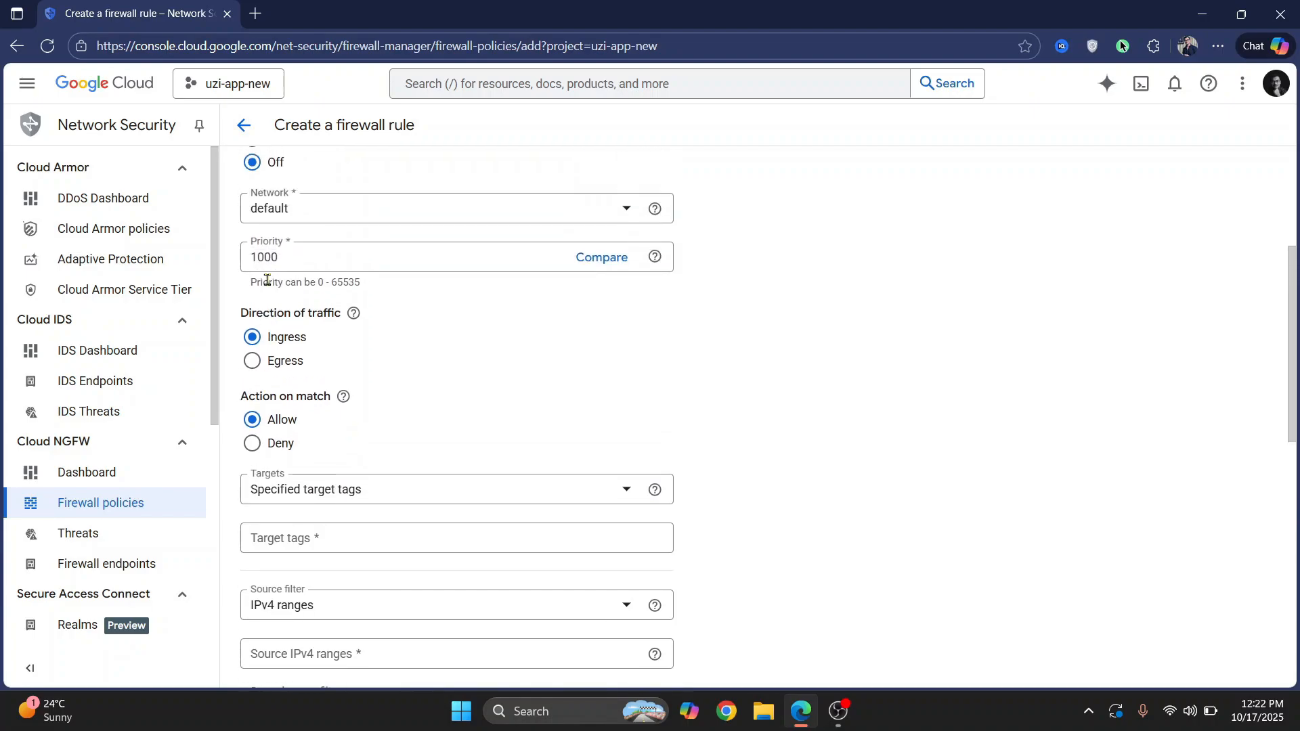
scroll(268, 280, "down", 3)
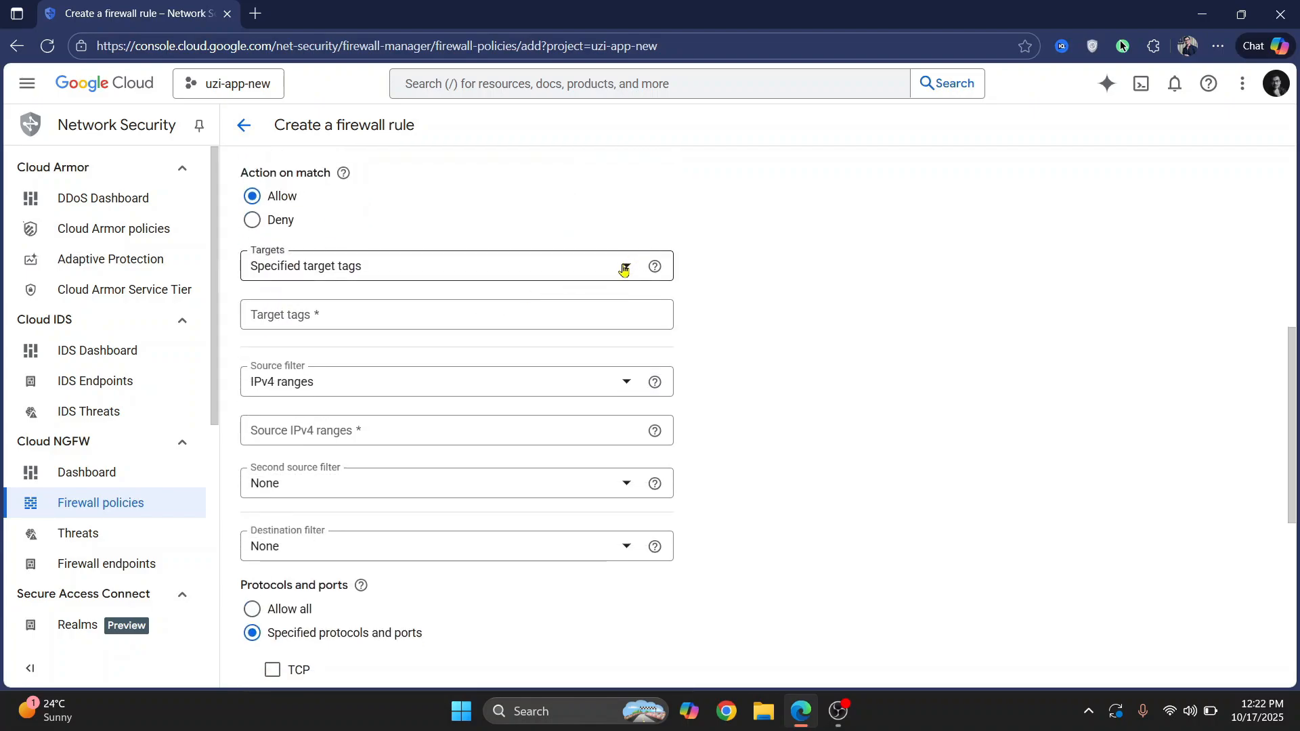
Set the firewall rule's targets to all instances in the network
left_click(624, 269)
left_click(437, 229)
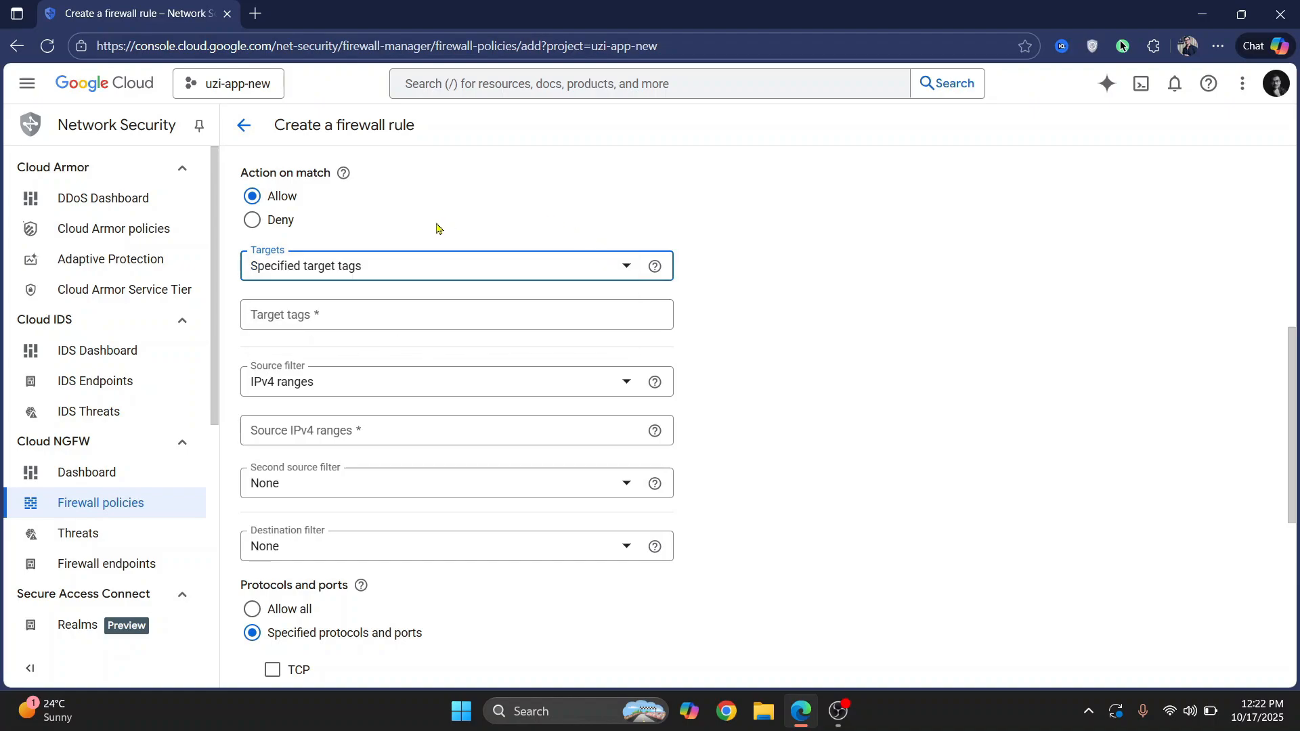
scroll(437, 228, "up", 1)
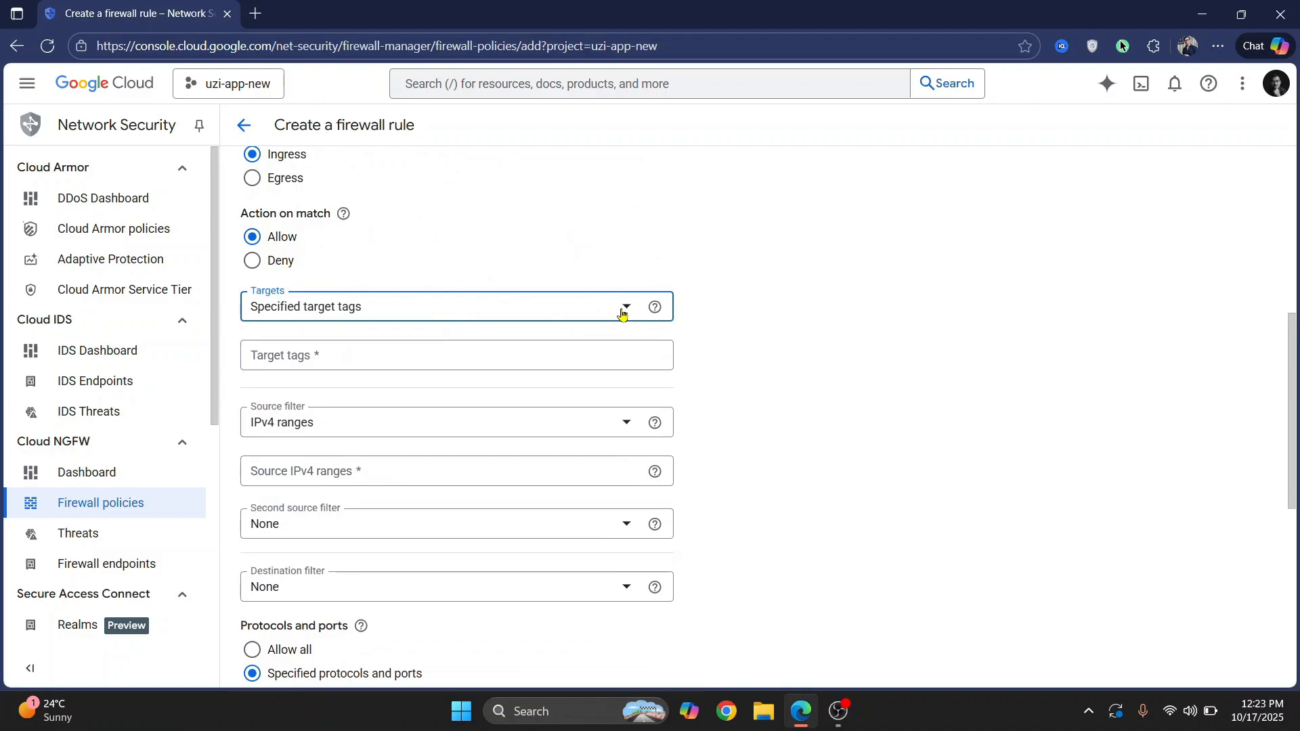
left_click(621, 308)
left_click(366, 323)
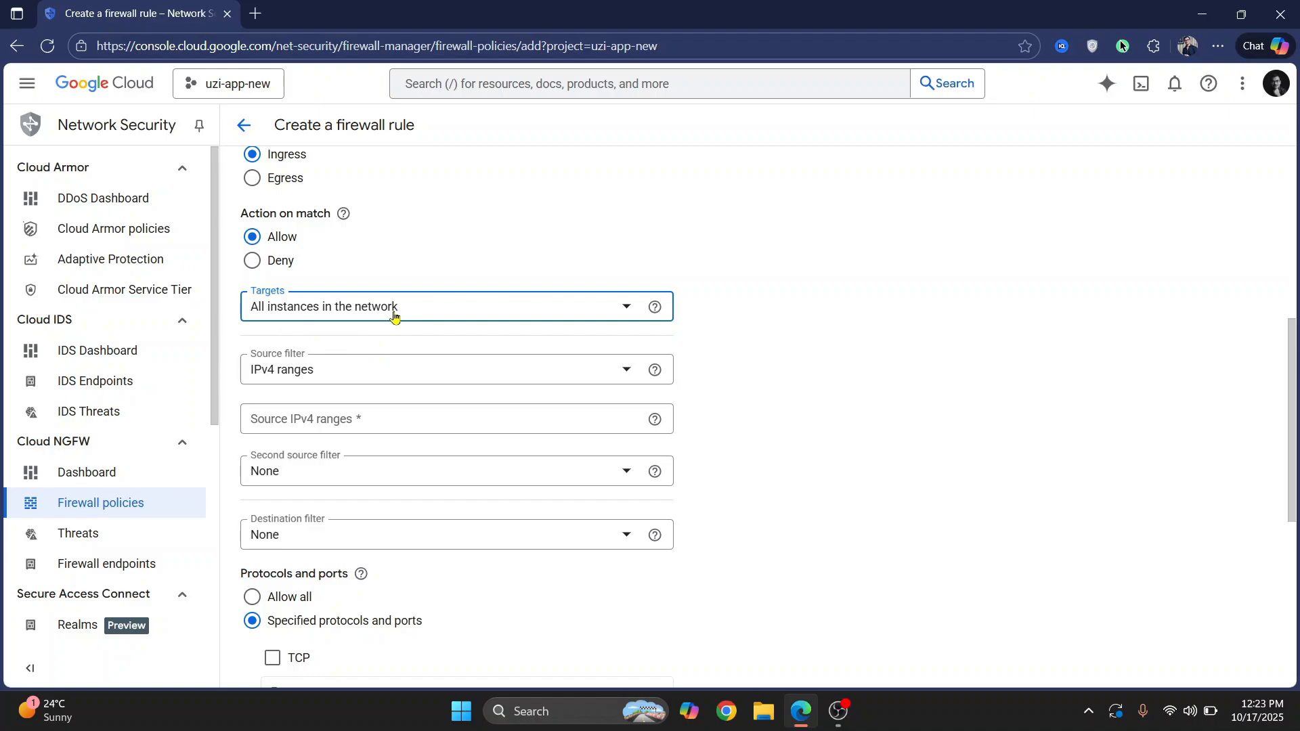
Enter 0.0.0.0/0 as the rule's source IPv4 range
scroll(478, 348, "down", 1)
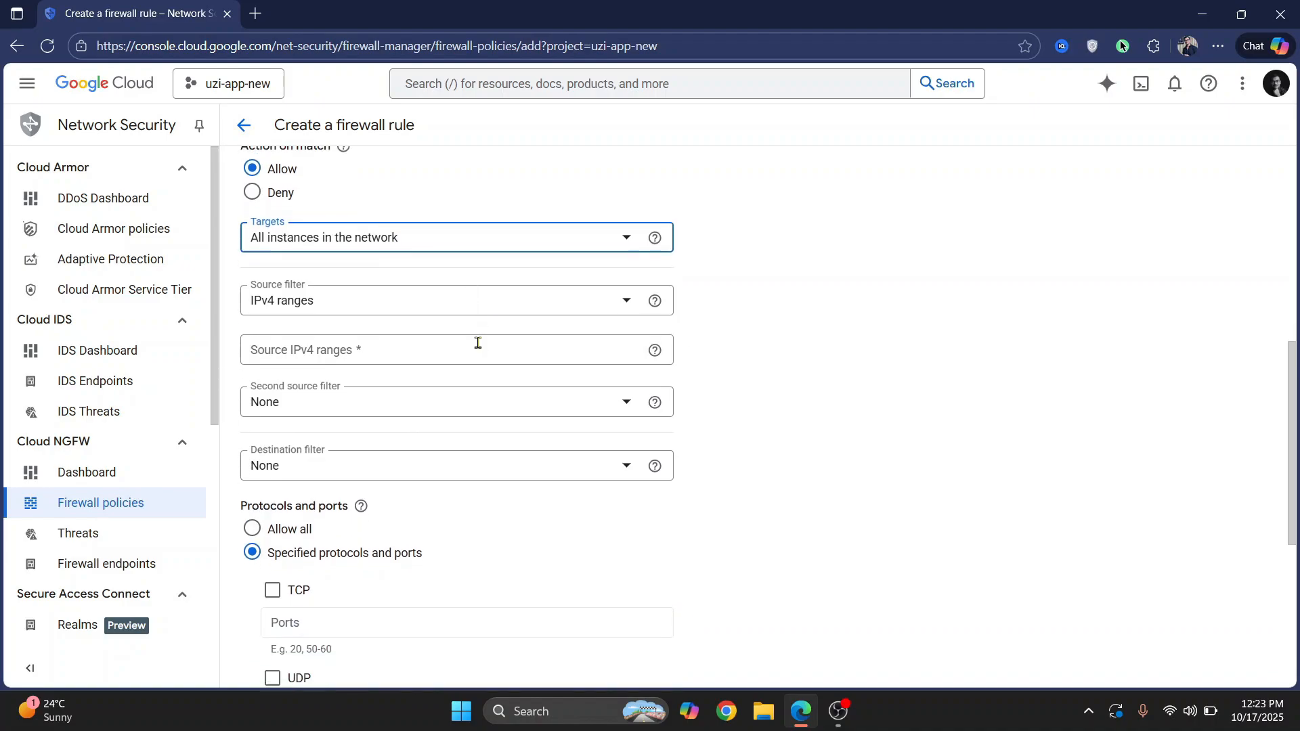
left_click(382, 361)
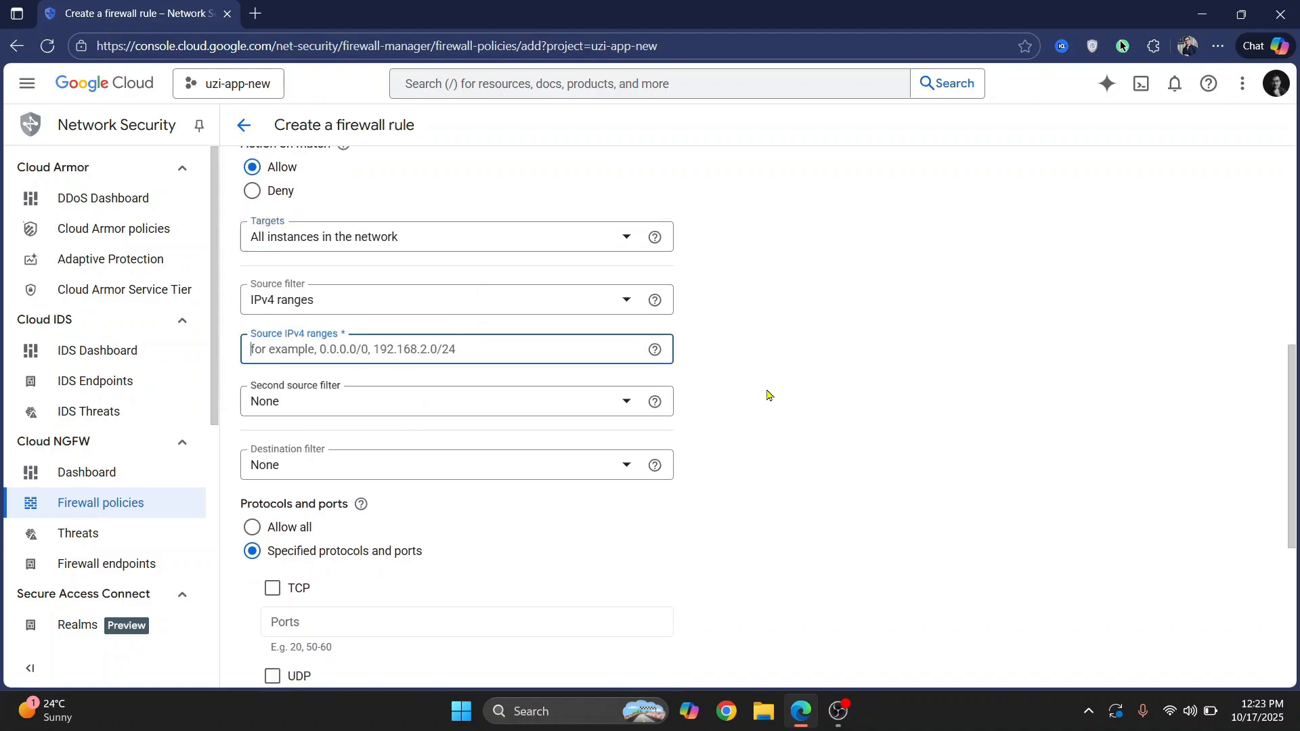
left_click(835, 368)
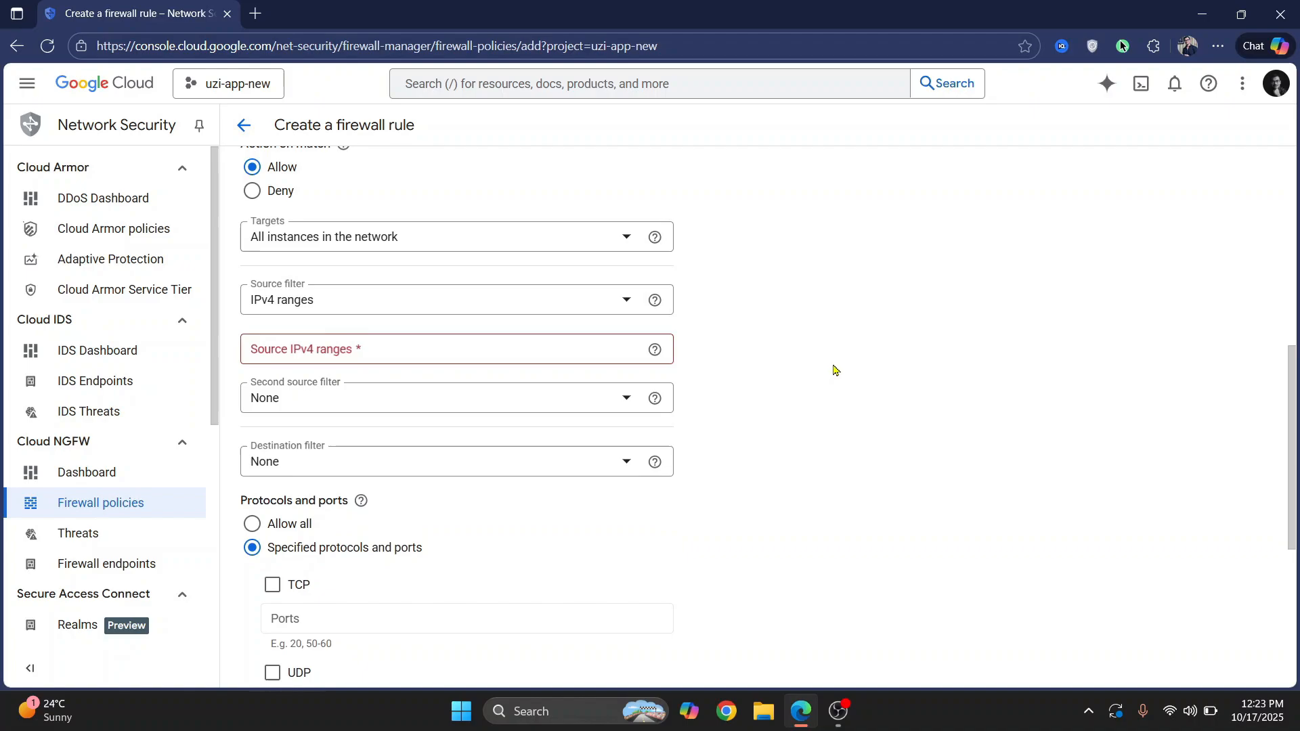
left_click(561, 355)
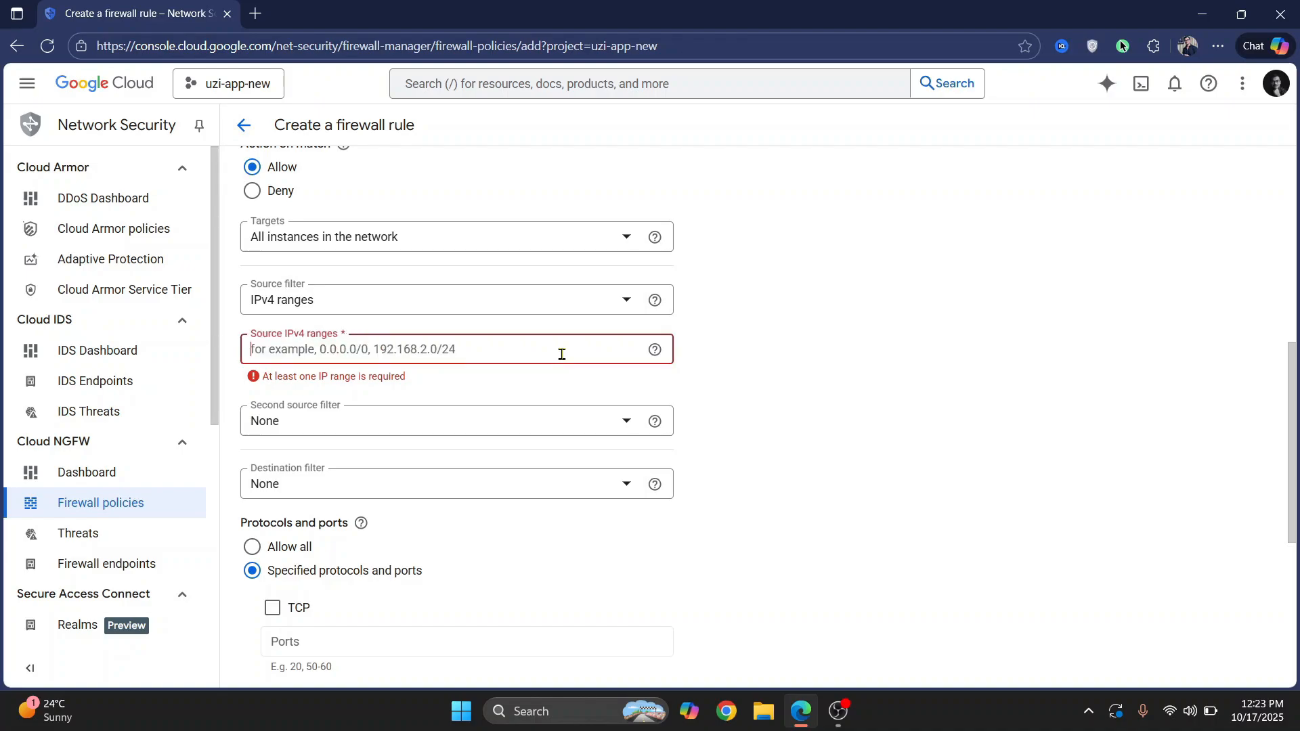
type("0.0.0.0/0")
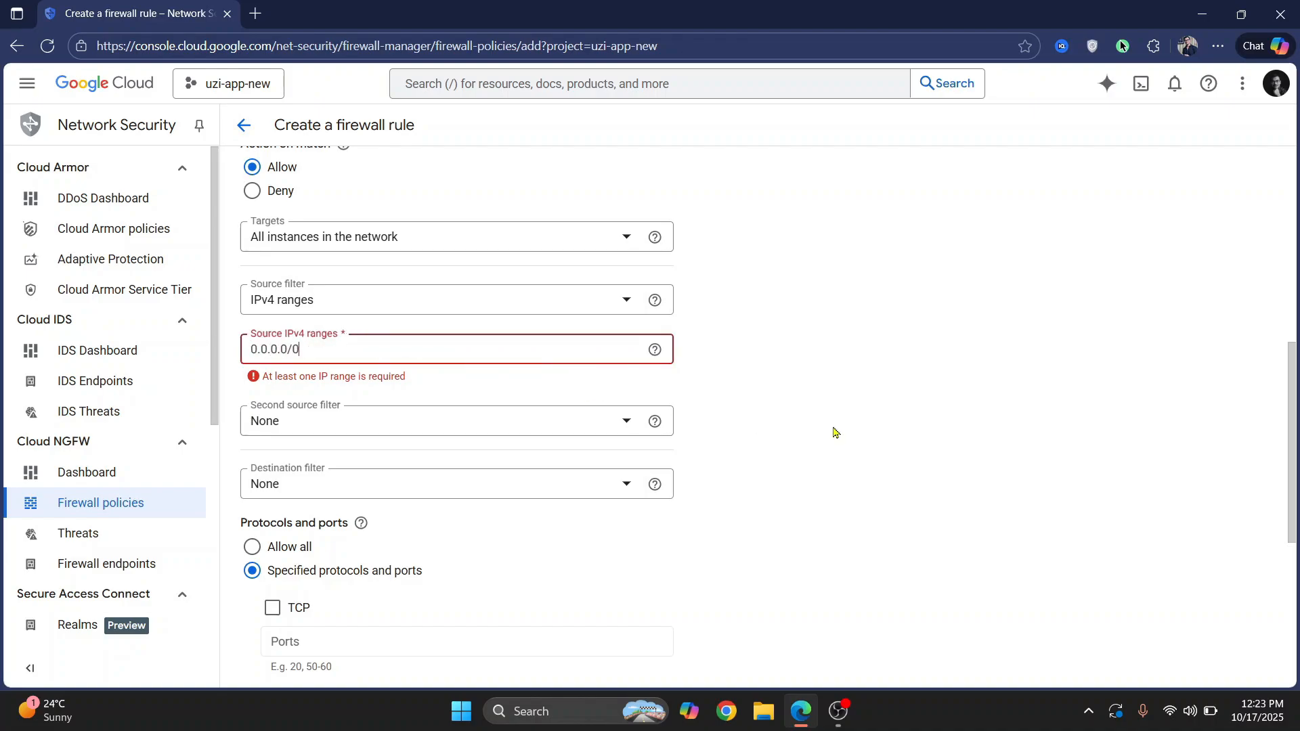
left_click(834, 432)
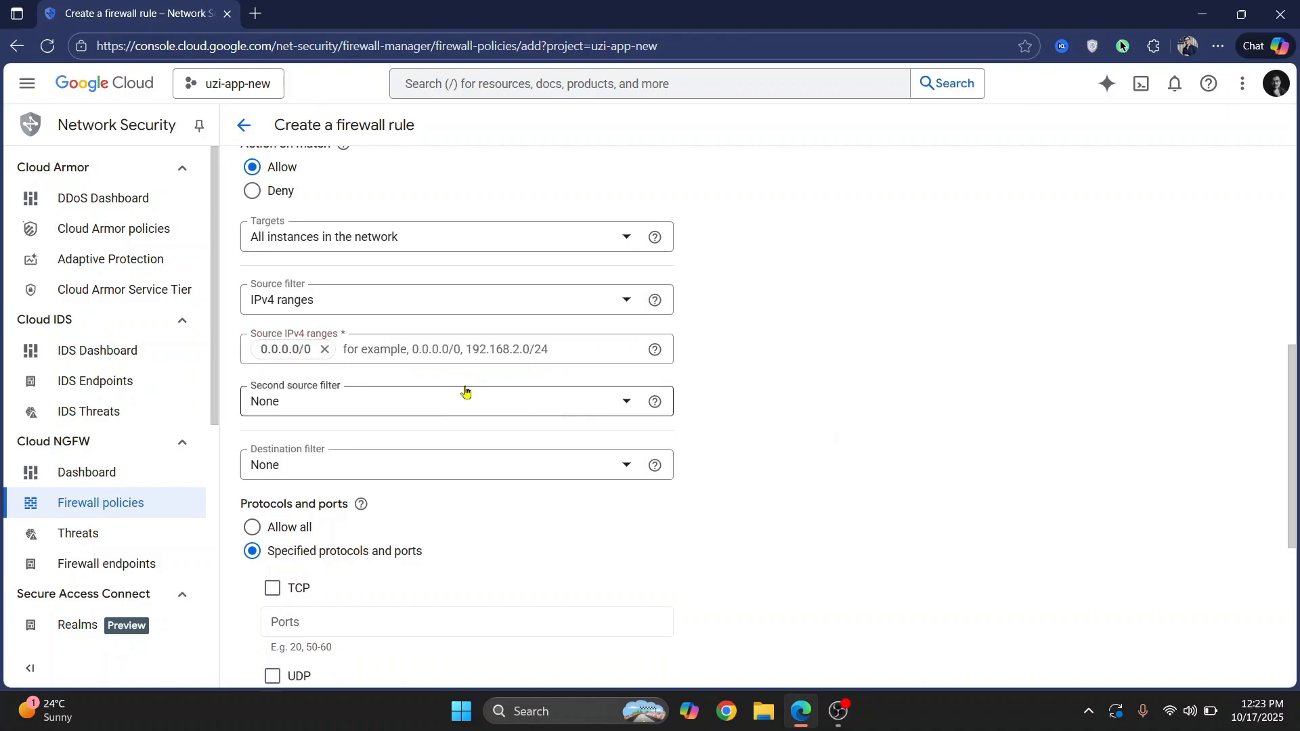
Enable TCP under the specified protocols and ports and enter ports 80,443
scroll(496, 408, "down", 1)
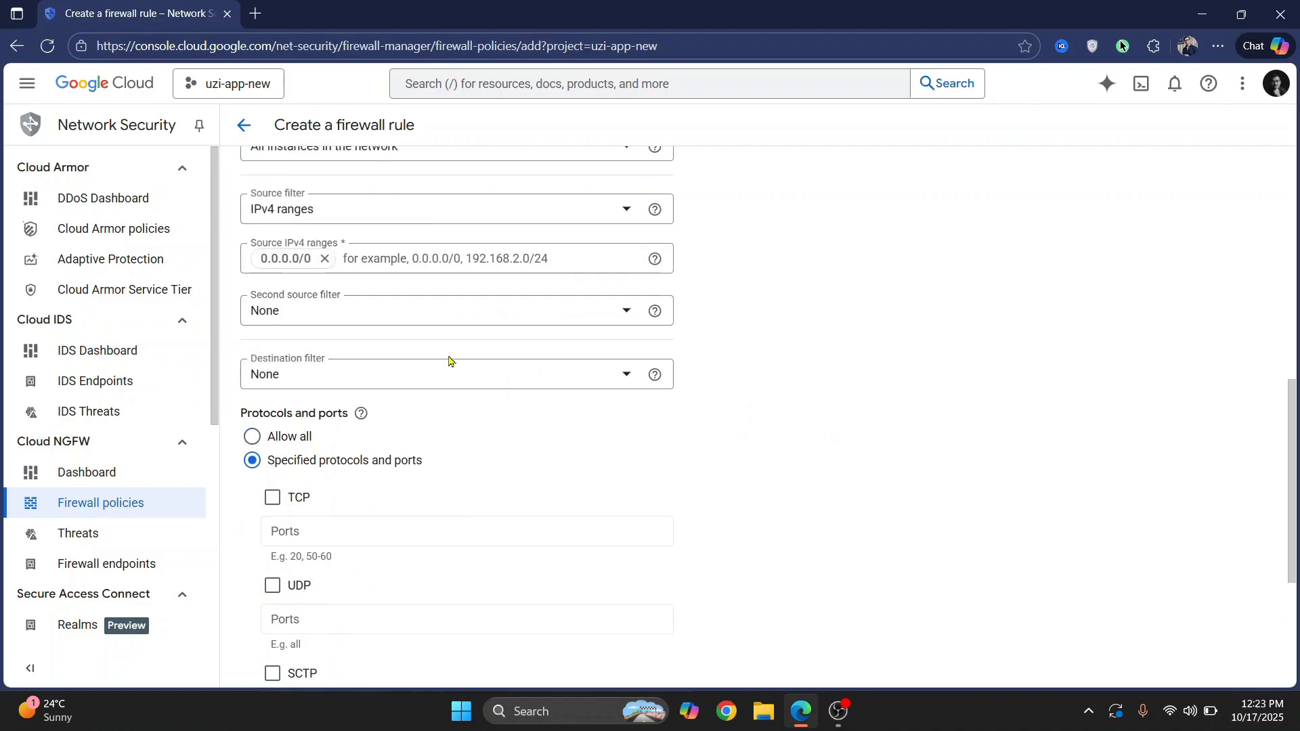
scroll(449, 450, "down", 3)
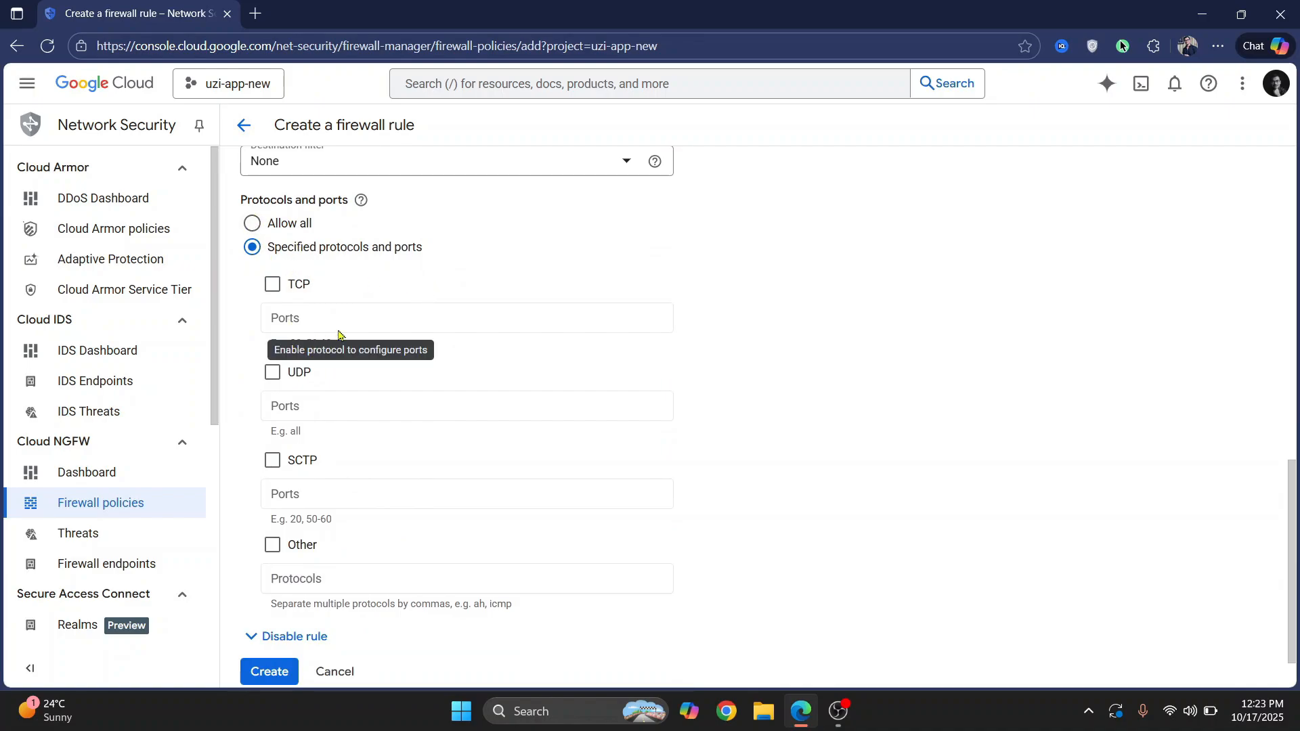
left_click(273, 284)
left_click(318, 317)
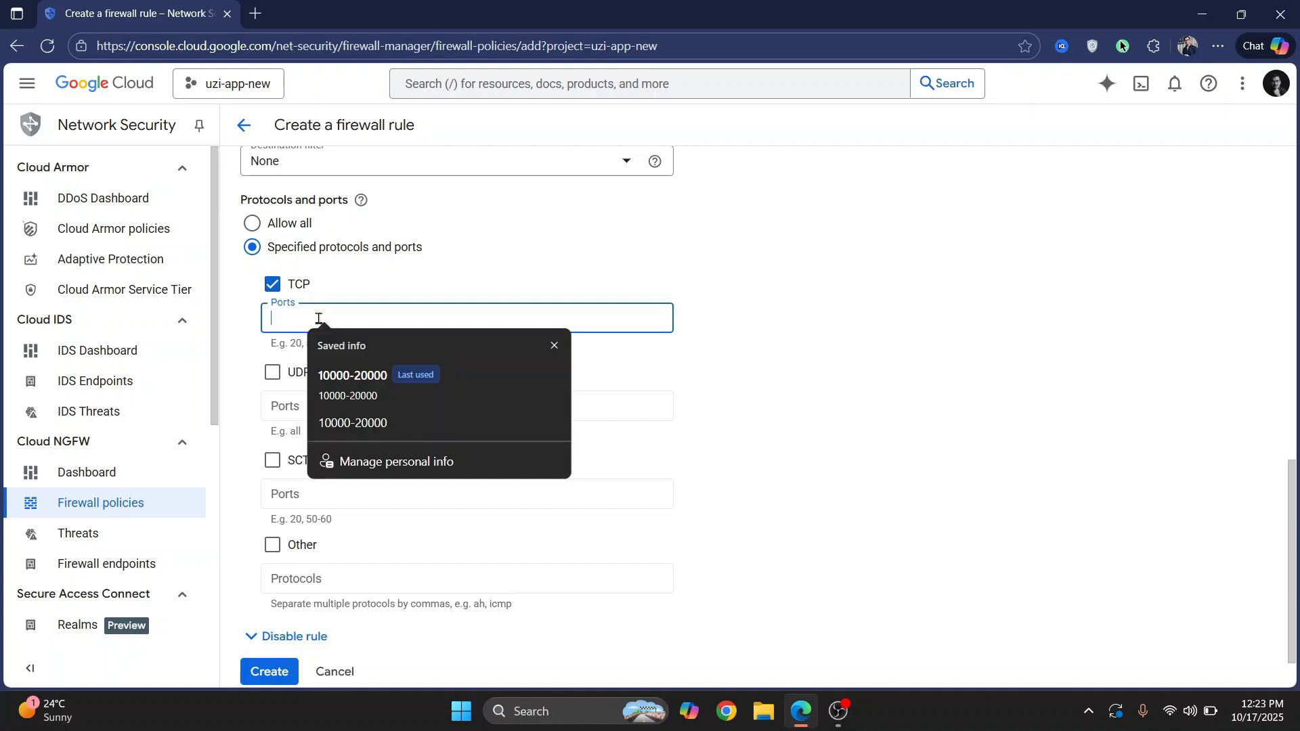
type("80,443")
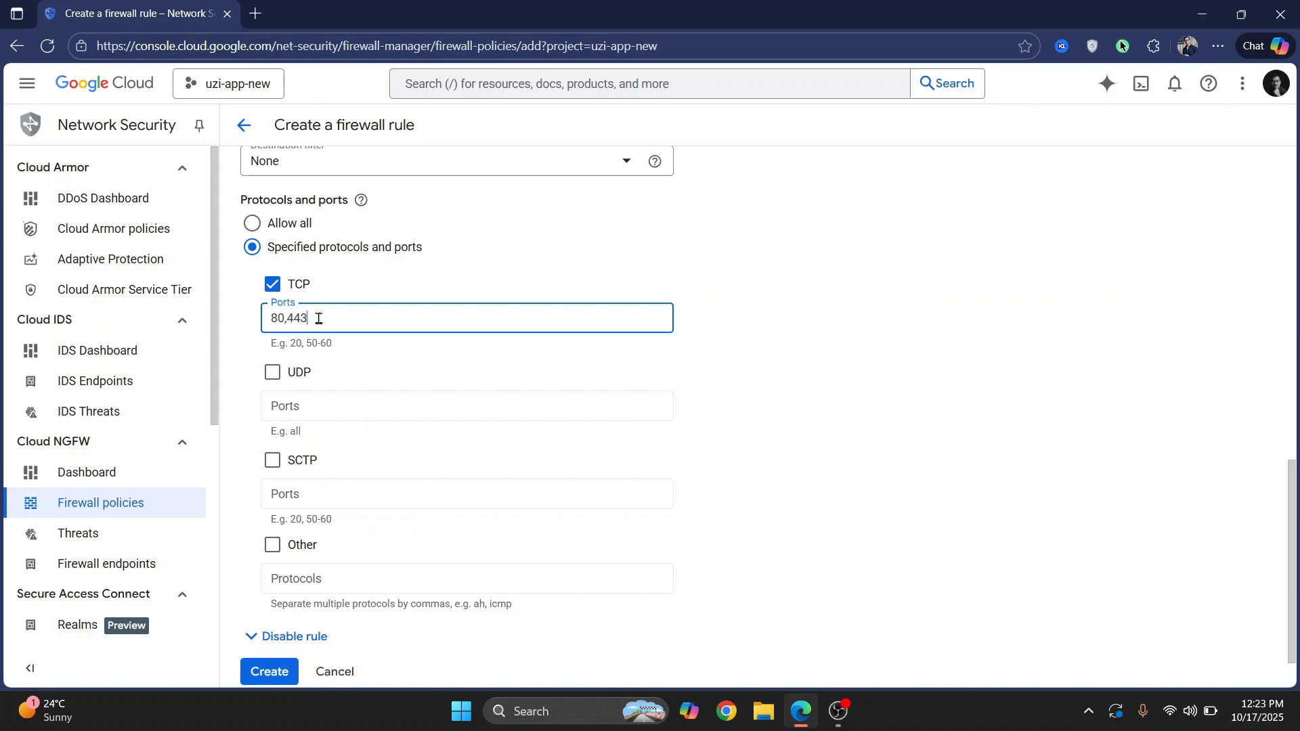
key("ctrl+a")
type("10000")
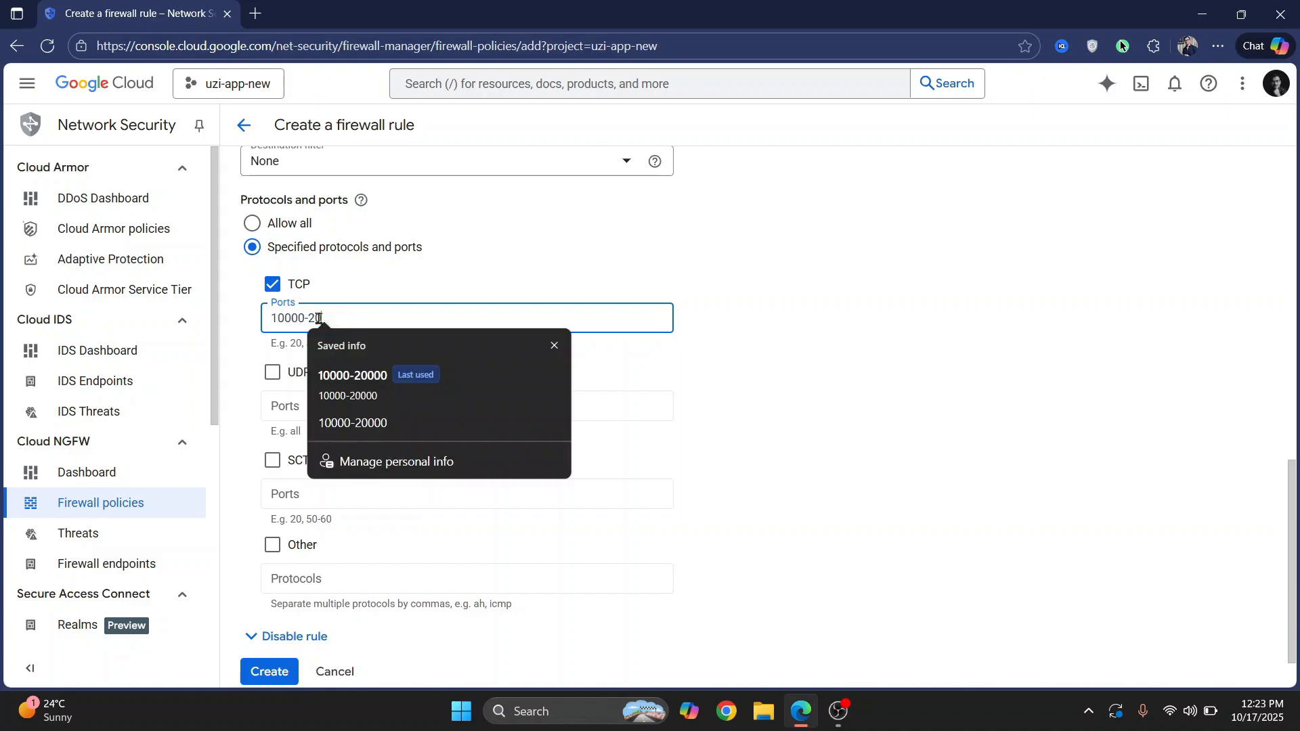
key("Tab")
Restore the TCP ports to 80,443 and create the http-traffic firewall rule
key("ctrl+a")
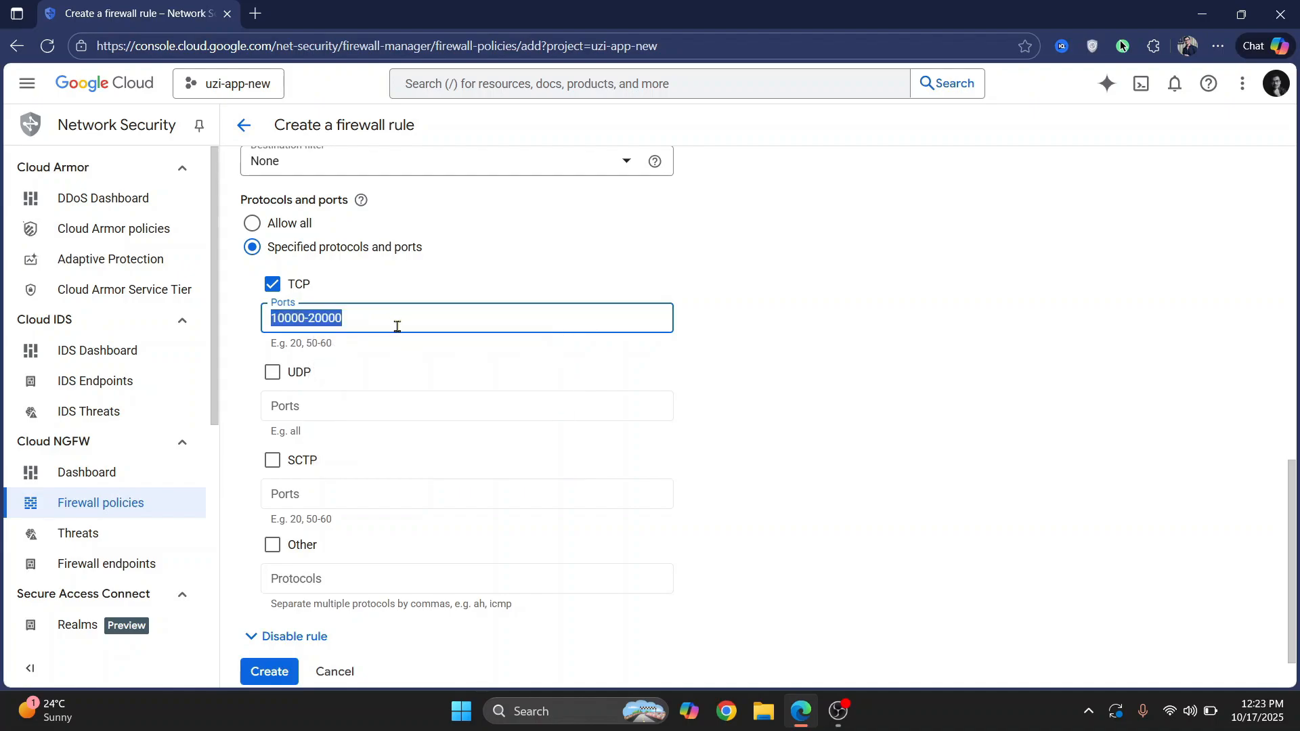
type("80,443")
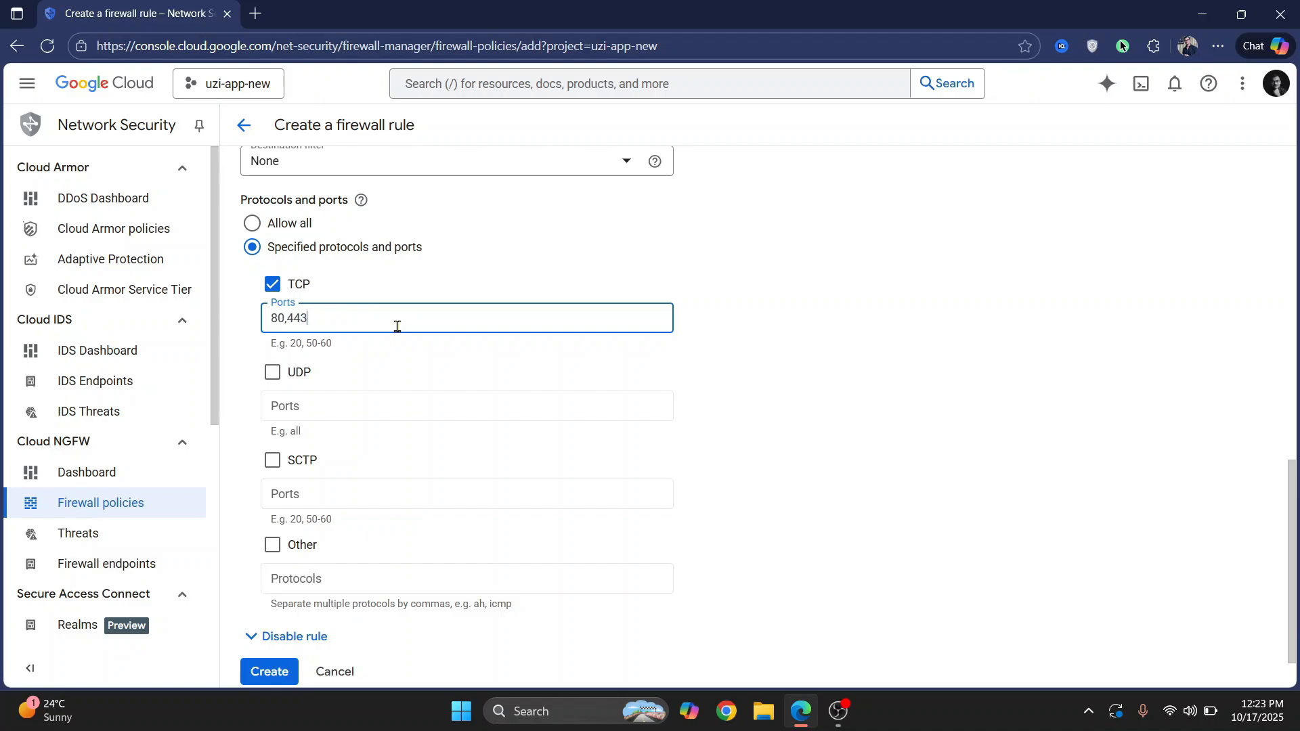
scroll(477, 364, "down", 1)
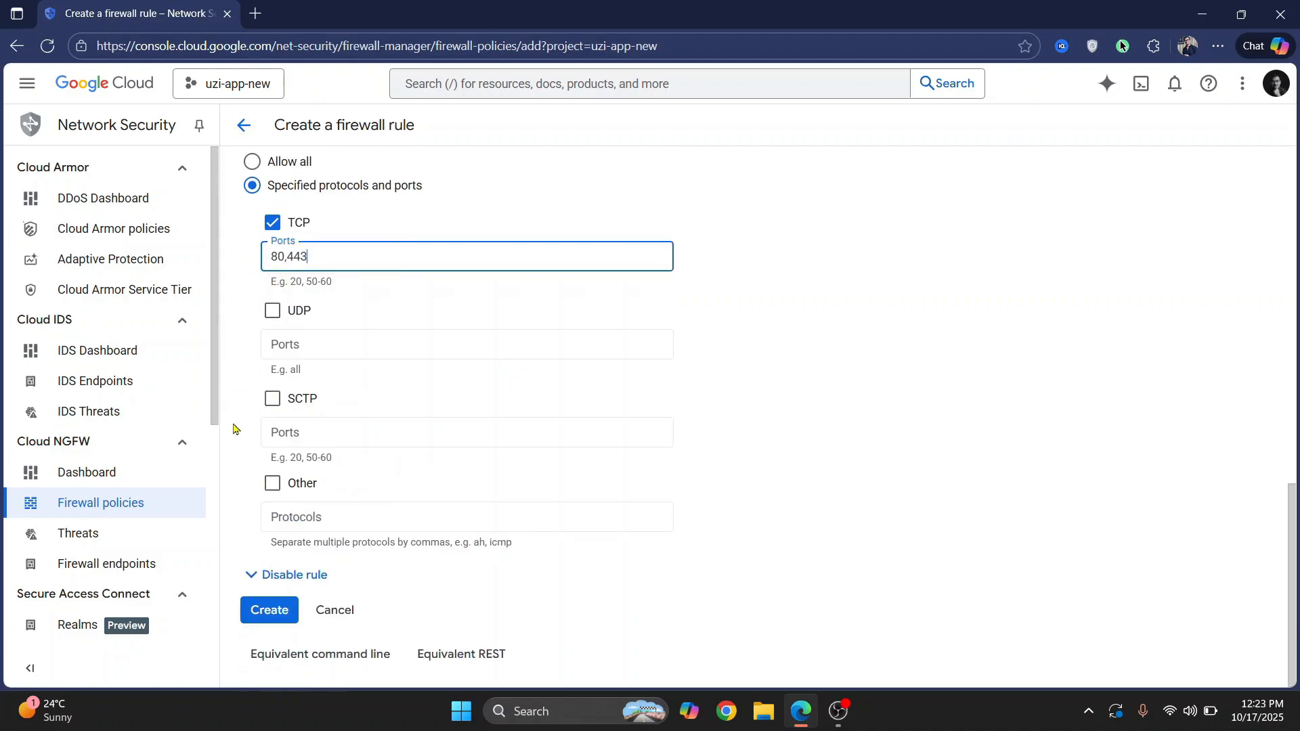
left_click(266, 614)
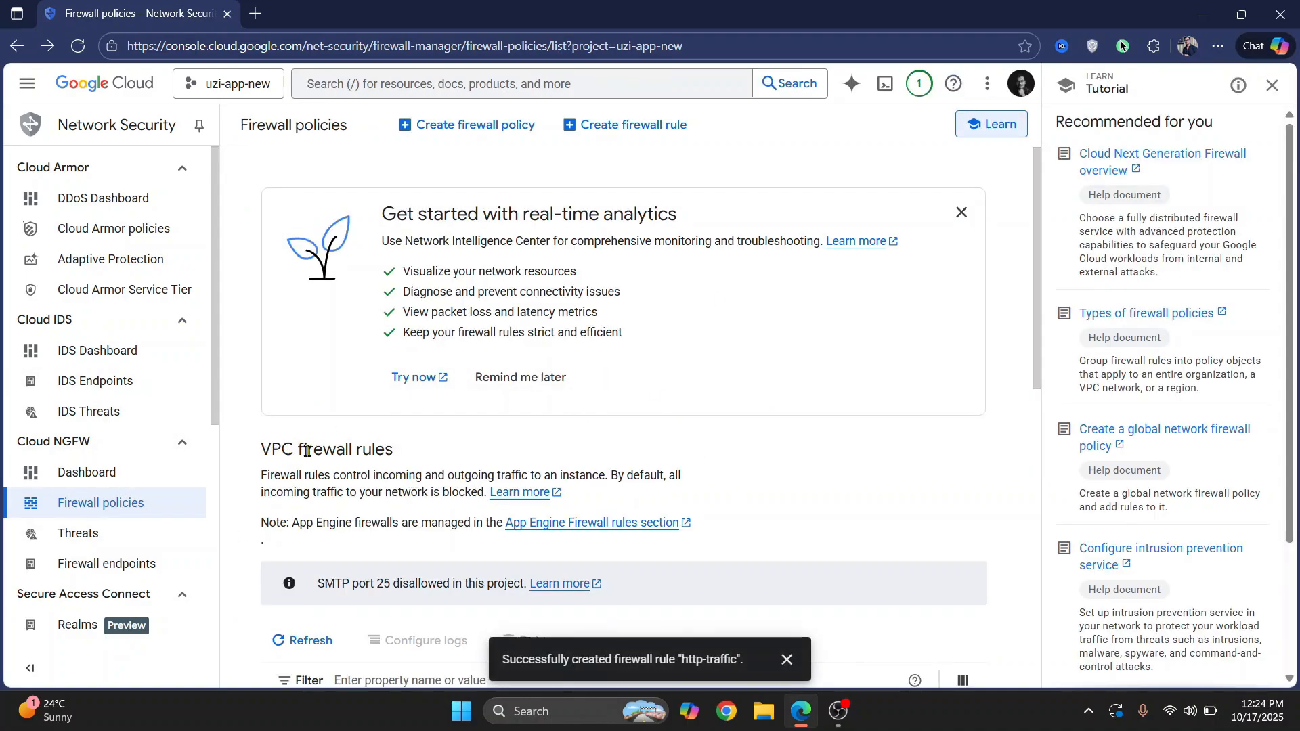
Examine the http-traffic rule's ports, action, priority, network, logs and expanded IP ranges in the VPC firewall rules list
scroll(307, 451, "down", 5)
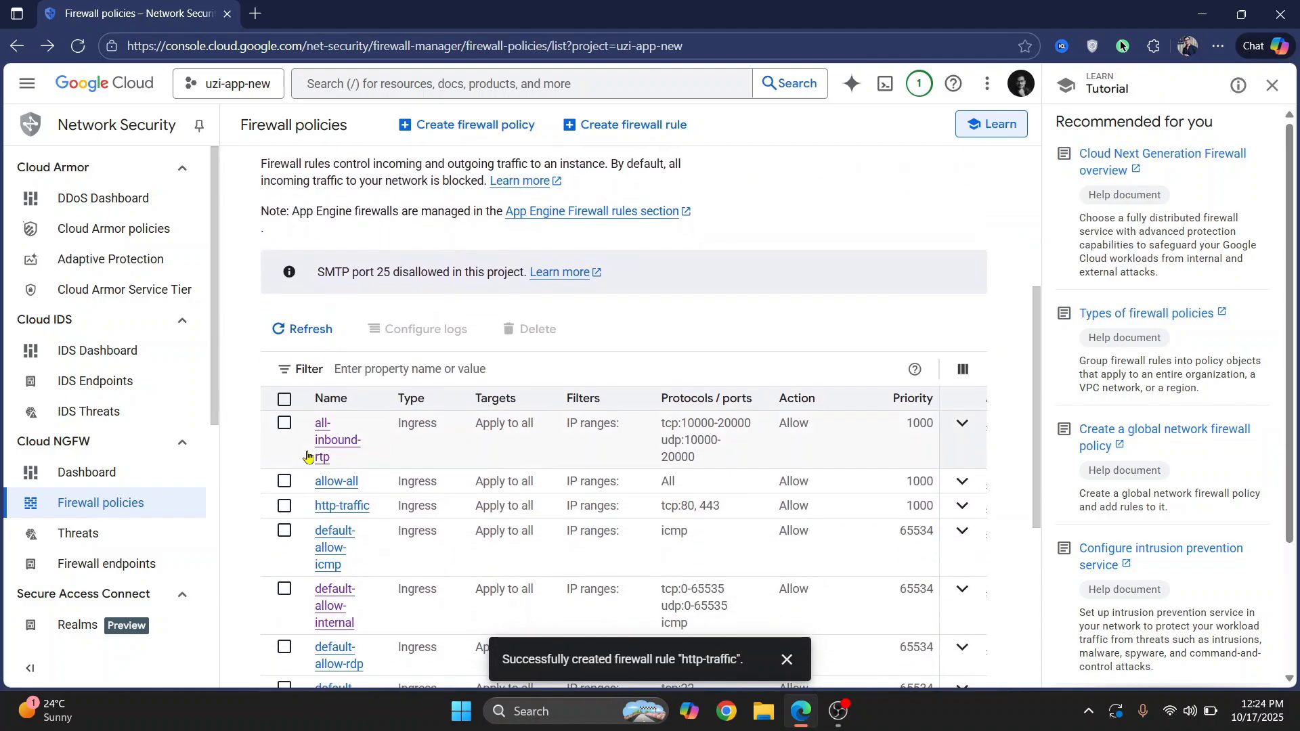
scroll(308, 455, "down", 2)
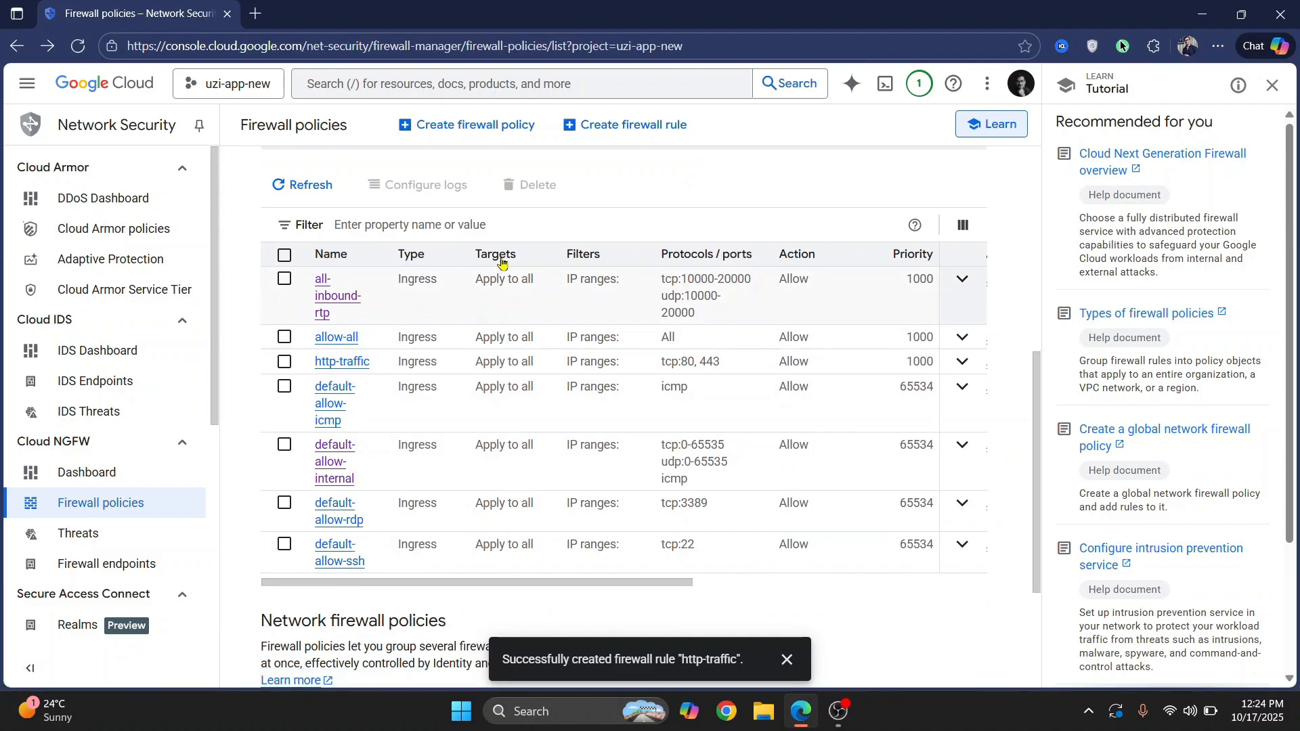
scroll(523, 368, "right", 5)
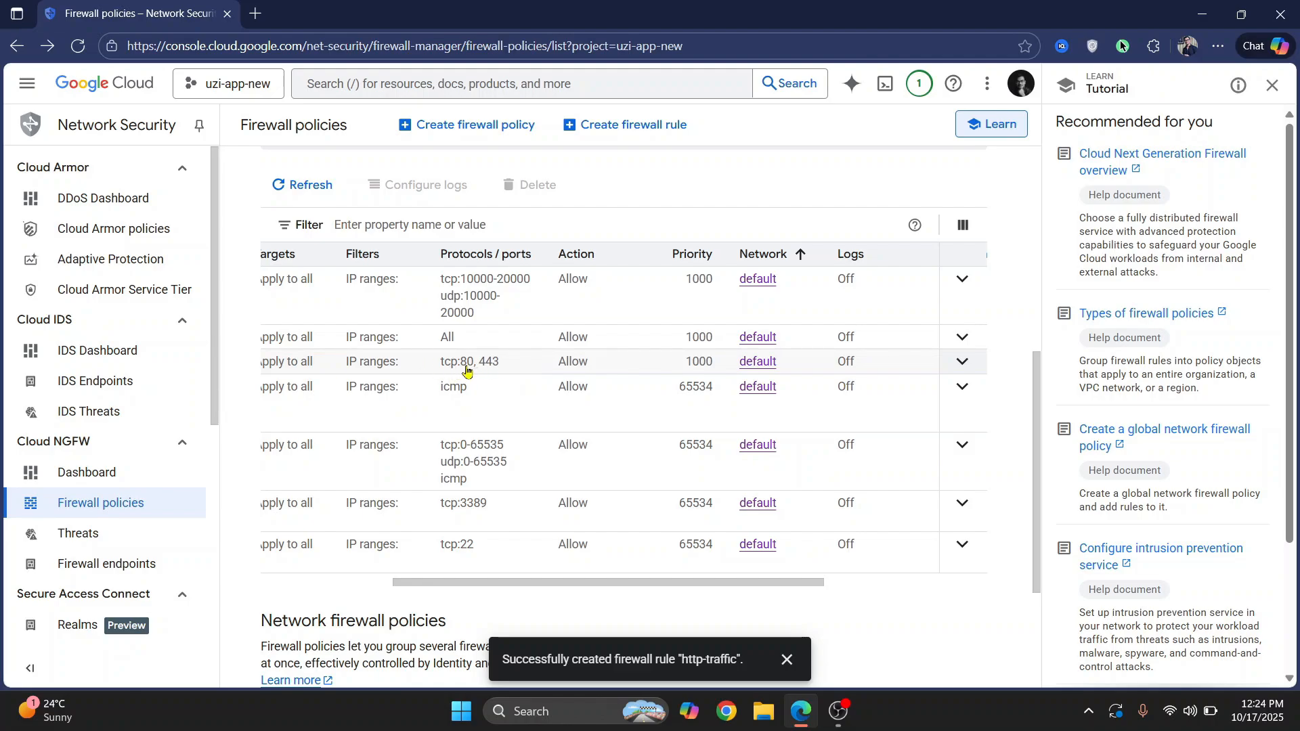
scroll(513, 365, "right", 5)
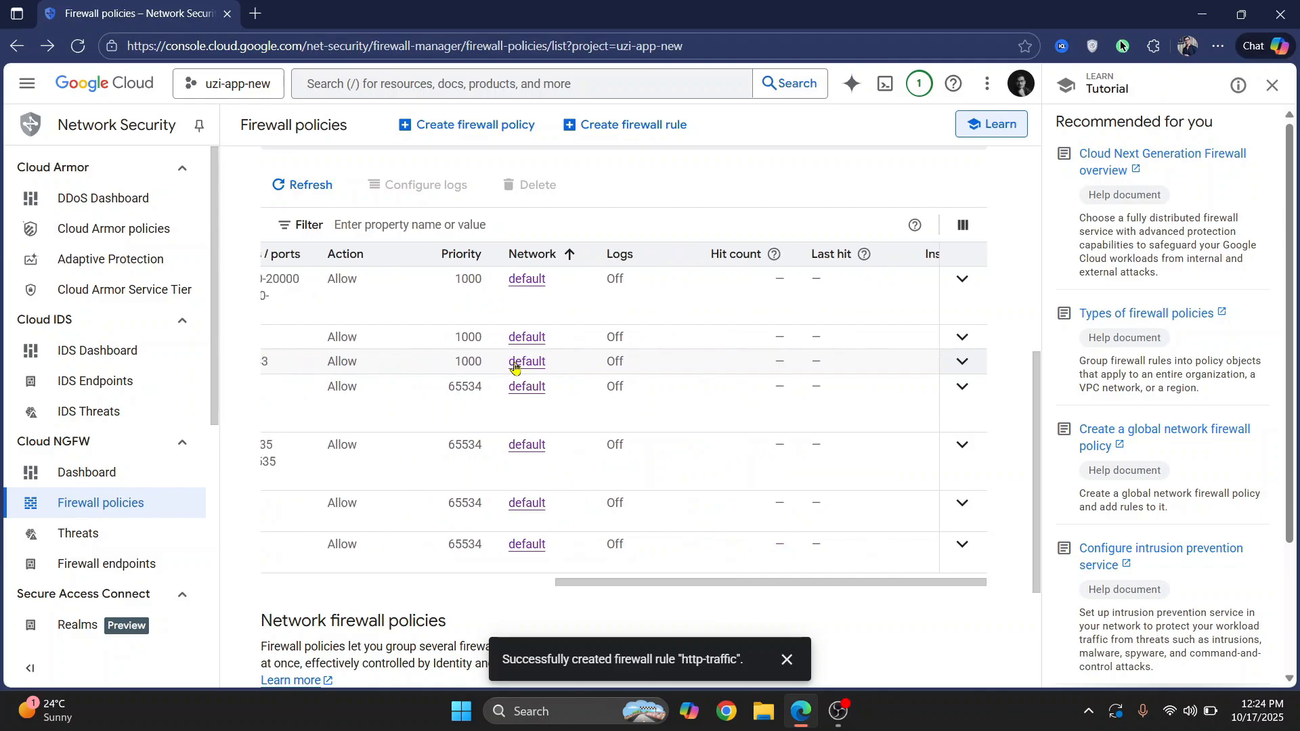
scroll(515, 368, "left", 10)
scroll(514, 368, "right", 5)
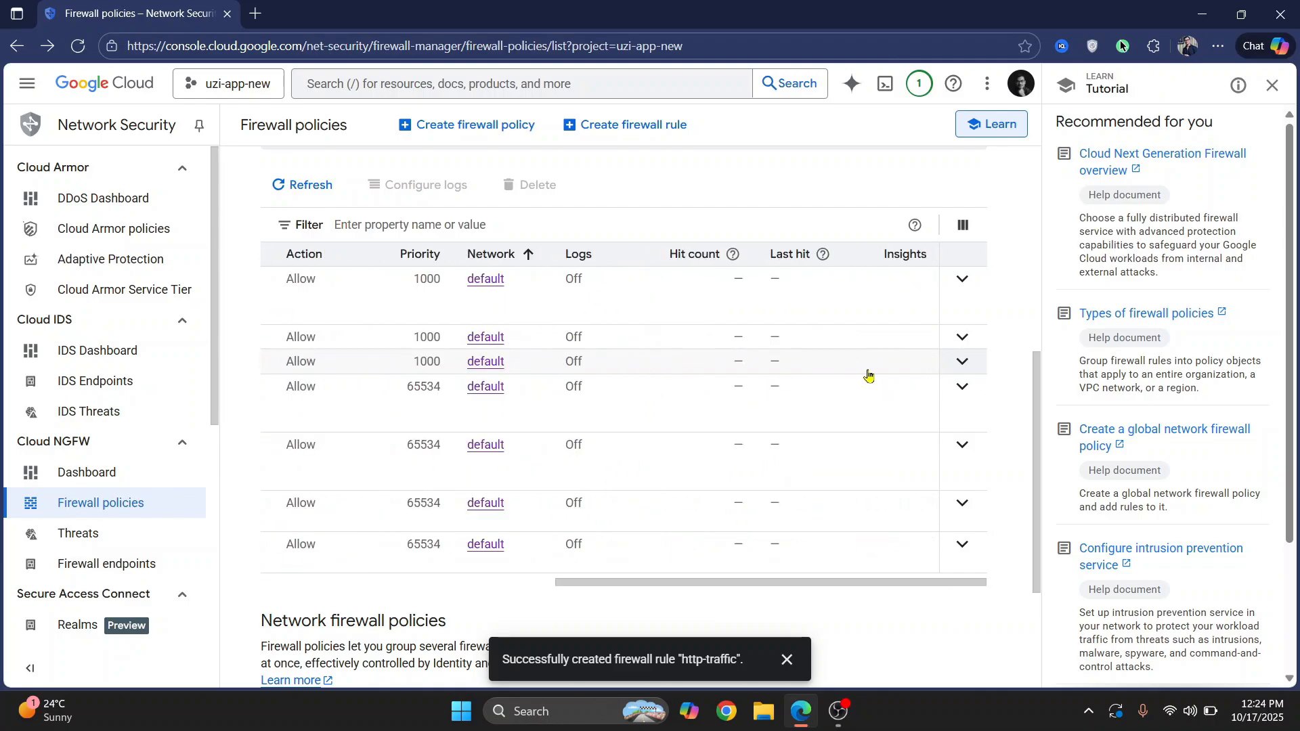
left_click(952, 364)
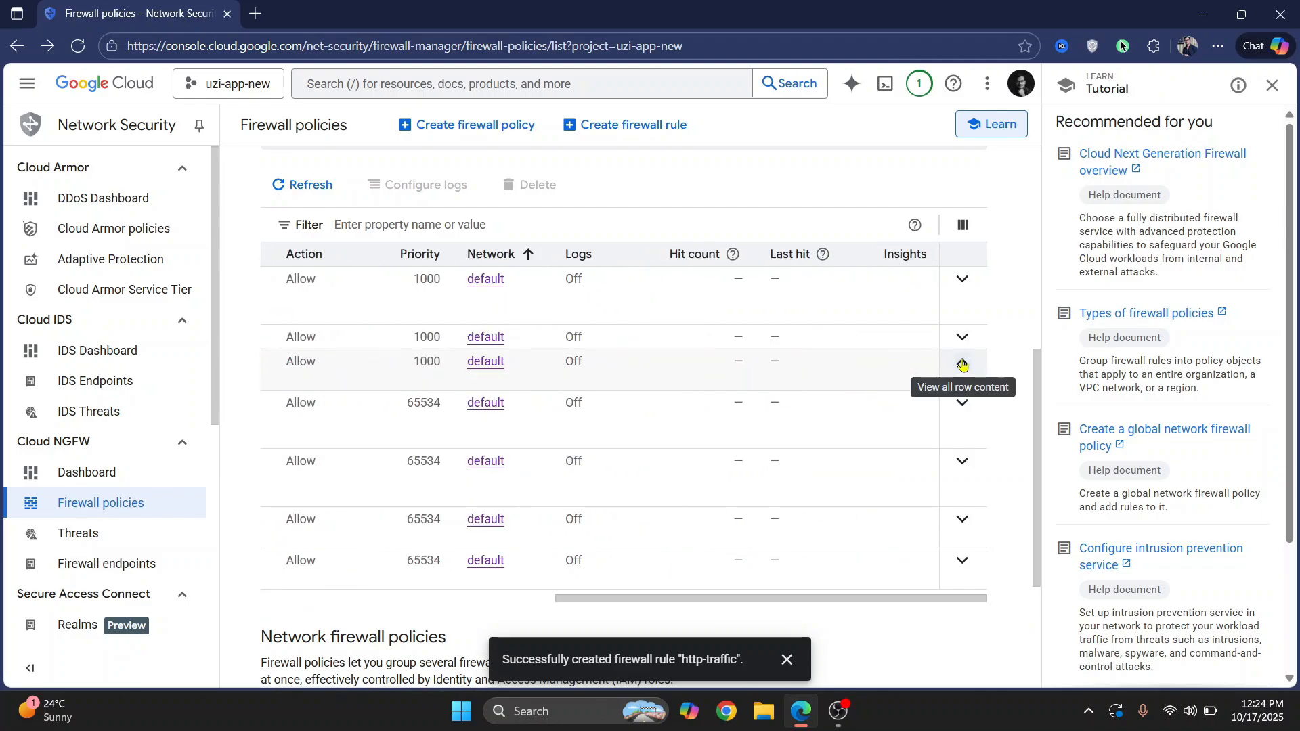
scroll(629, 397, "left", 10)
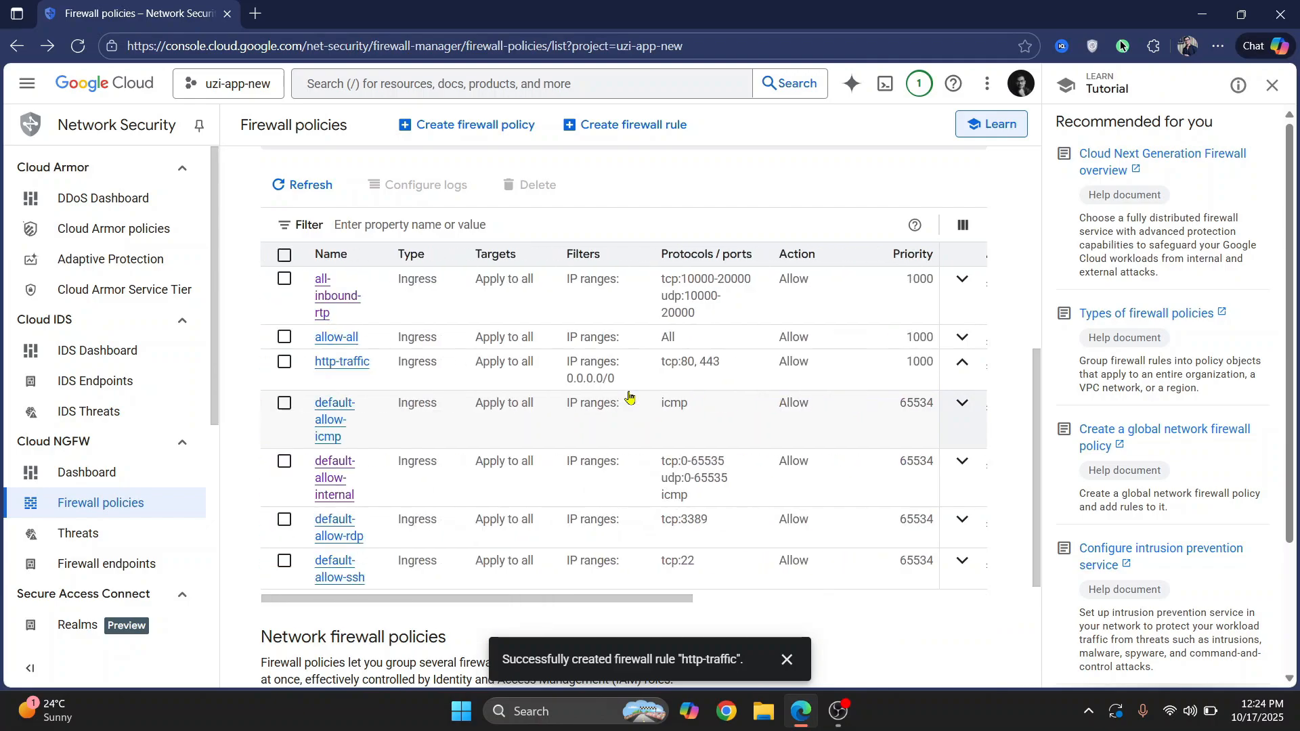
Delete the http-traffic firewall rule
left_click(285, 361)
left_click(530, 185)
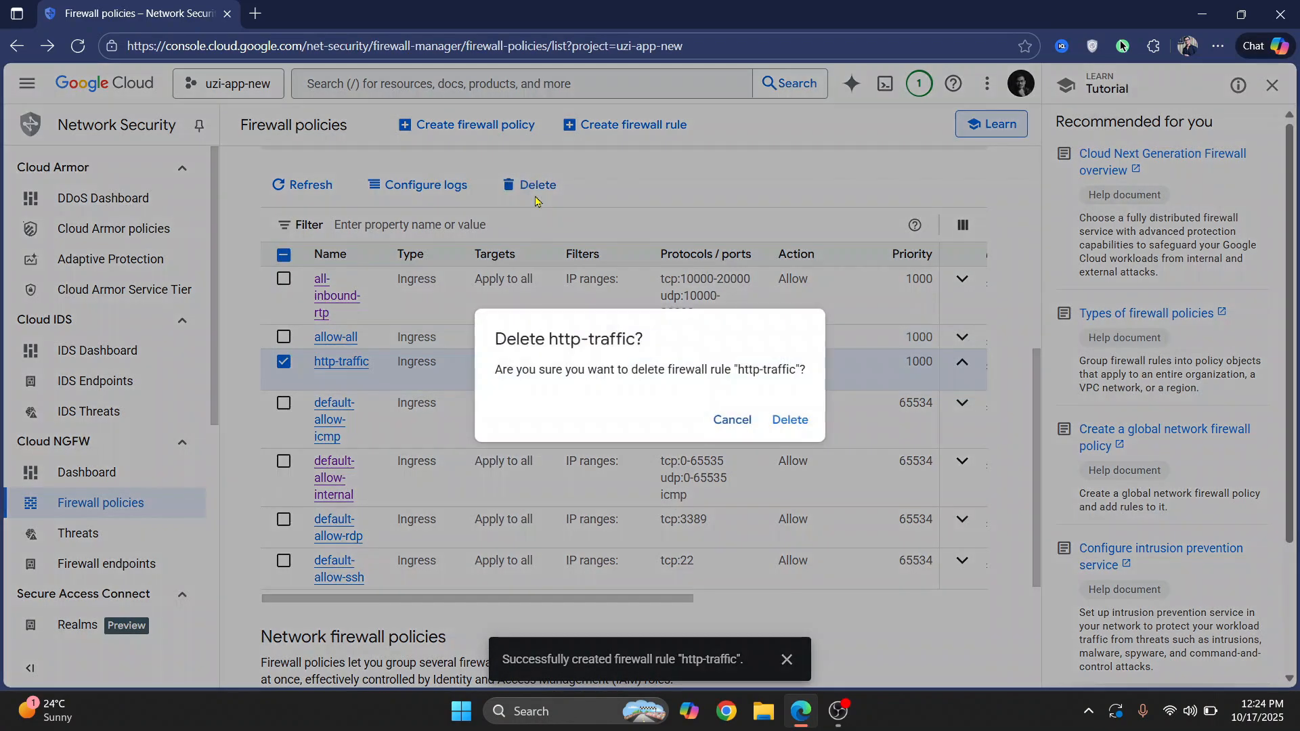
left_click(789, 420)
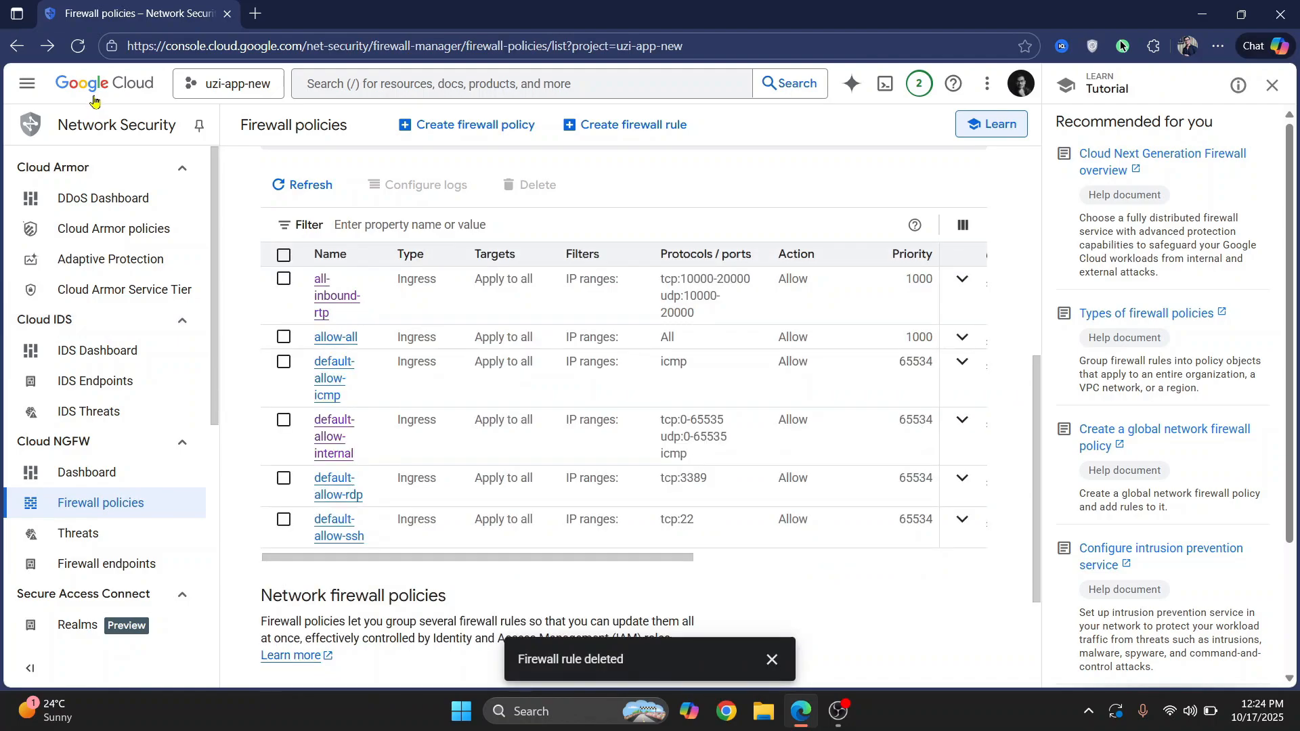
Start another firewall rule and choose Specified target tags as its targets
scroll(707, 281, "up", 6)
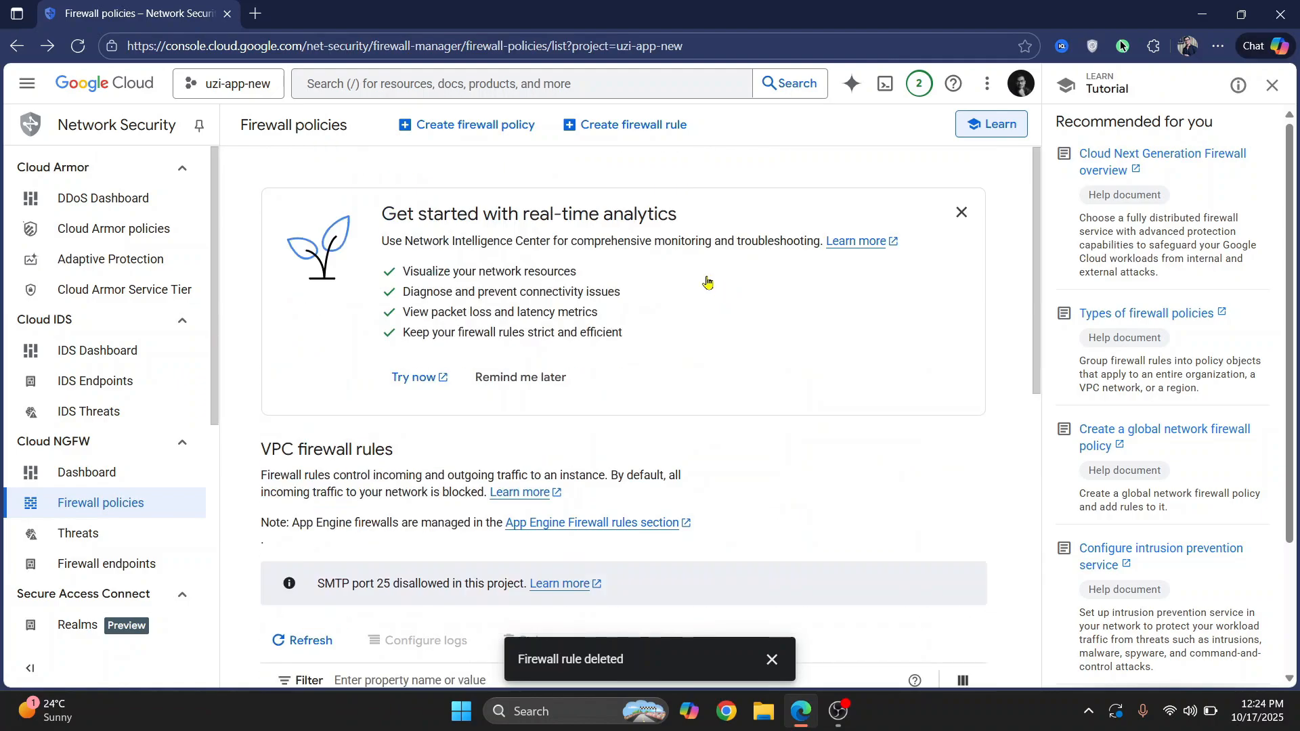
left_click(613, 125)
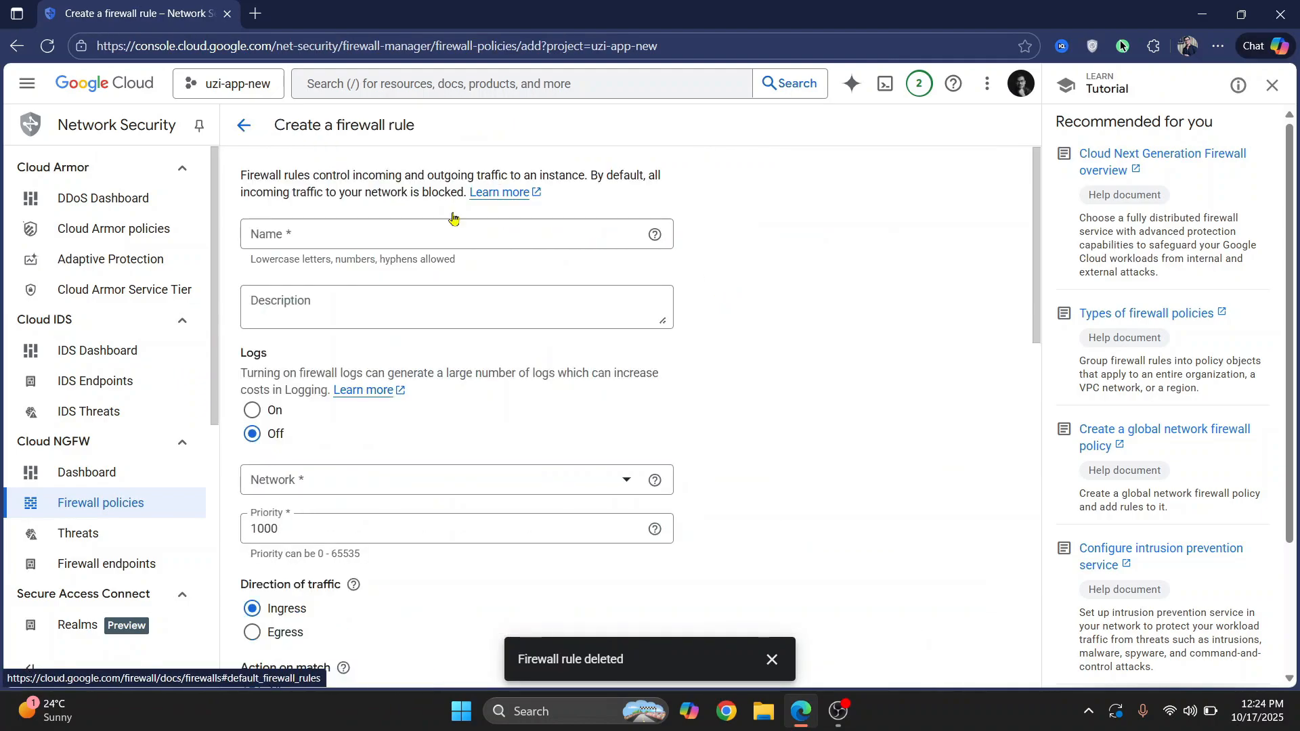
scroll(413, 379, "down", 5)
scroll(412, 379, "up", 5)
scroll(412, 379, "down", 7)
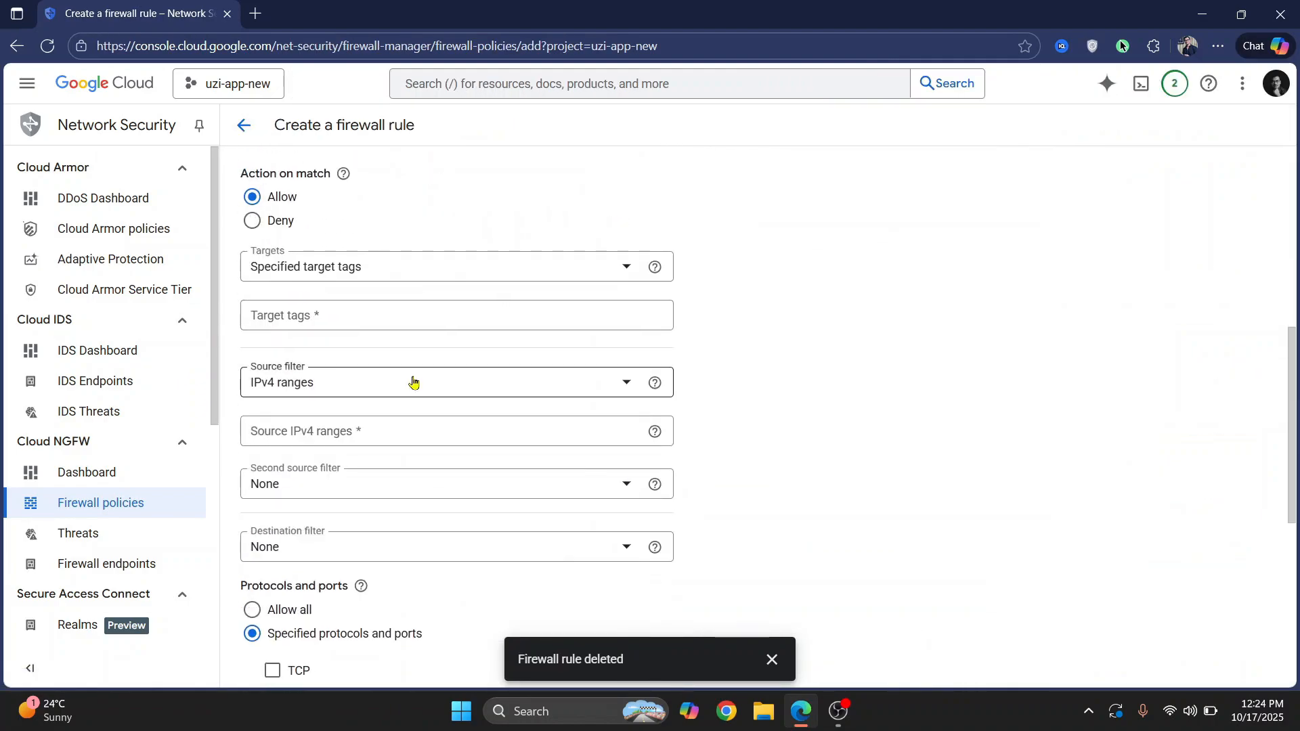
left_click(628, 266)
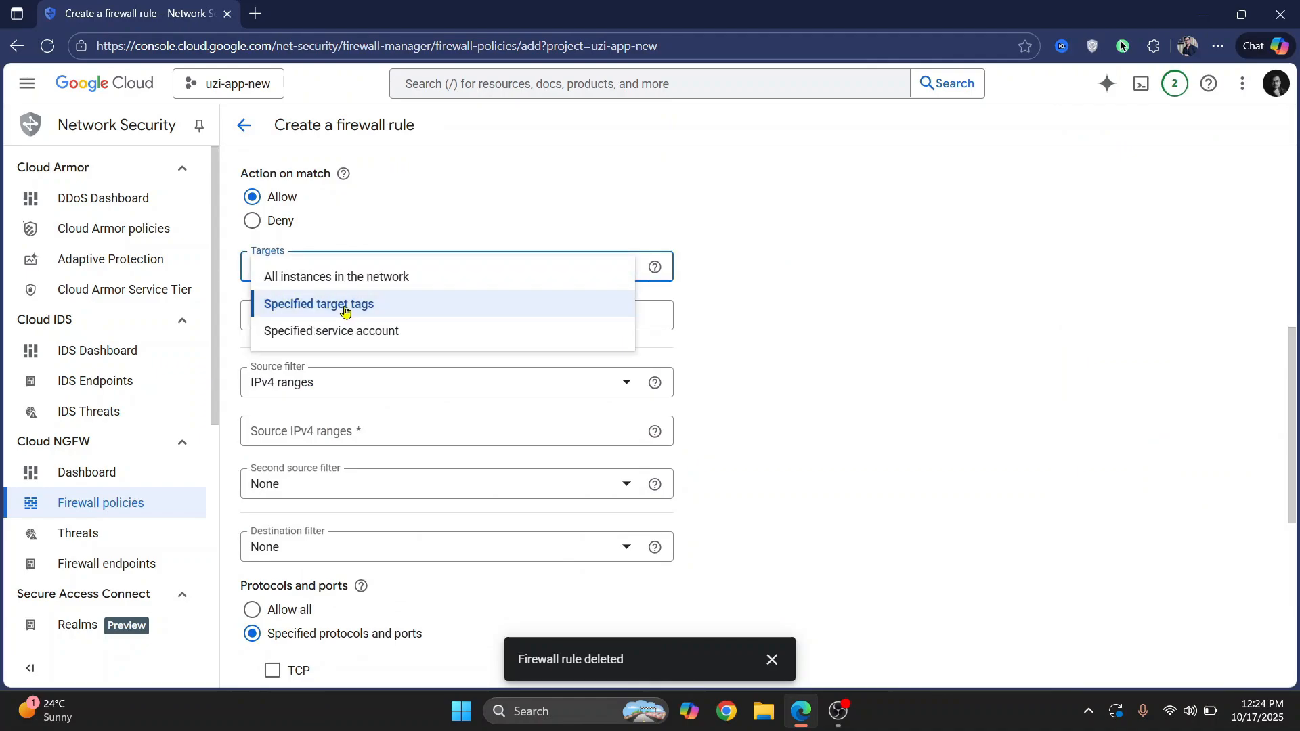
left_click(345, 304)
Try the placeholder text "sdfds" as a target tag and clear the entry
left_click(300, 314)
type("sdfds")
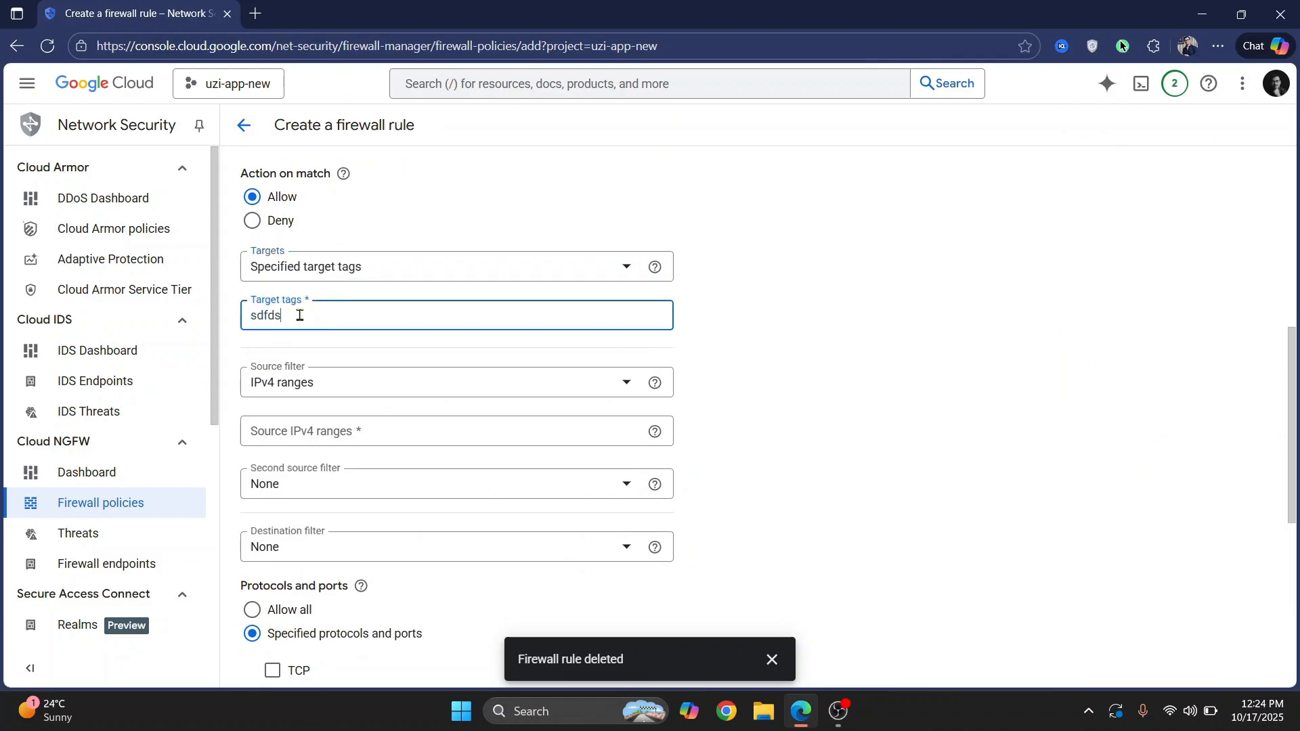
key("BackSpace")
key("BackSpace")
key("BackSpace")
key("BackSpace")
key("BackSpace")
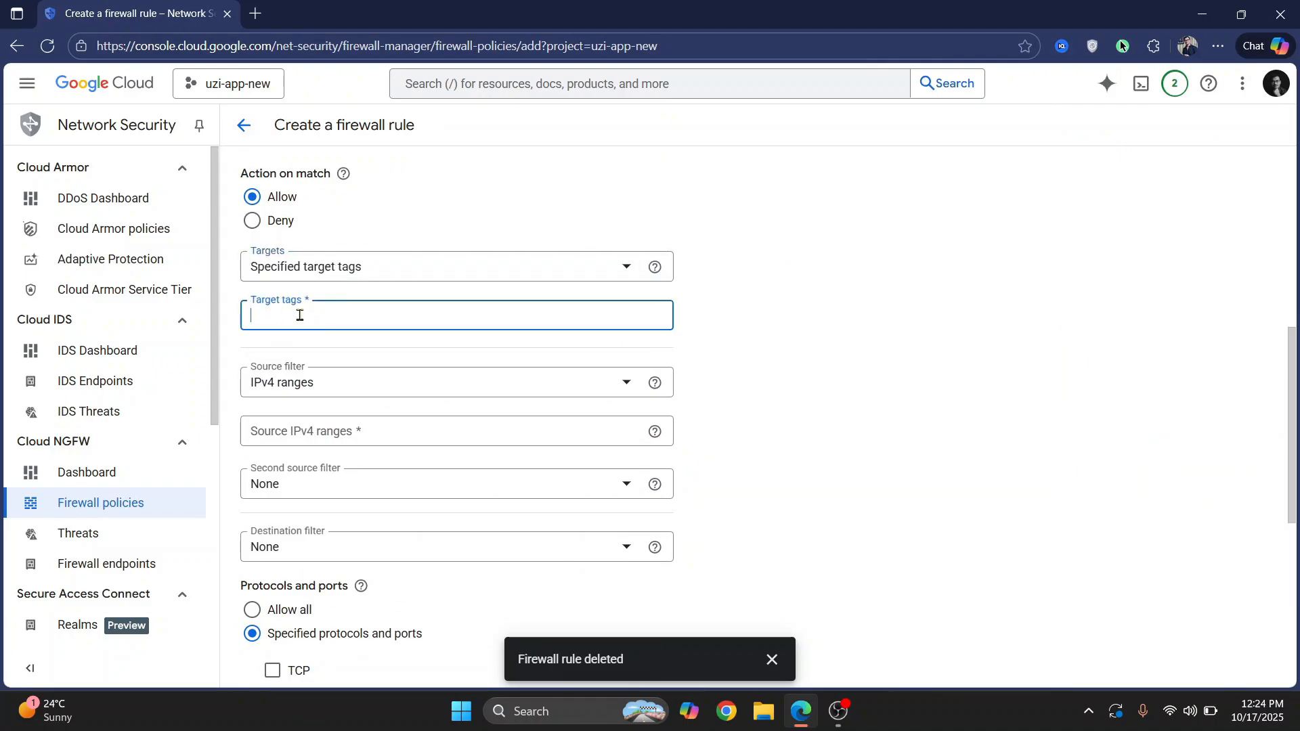
left_click(21, 80)
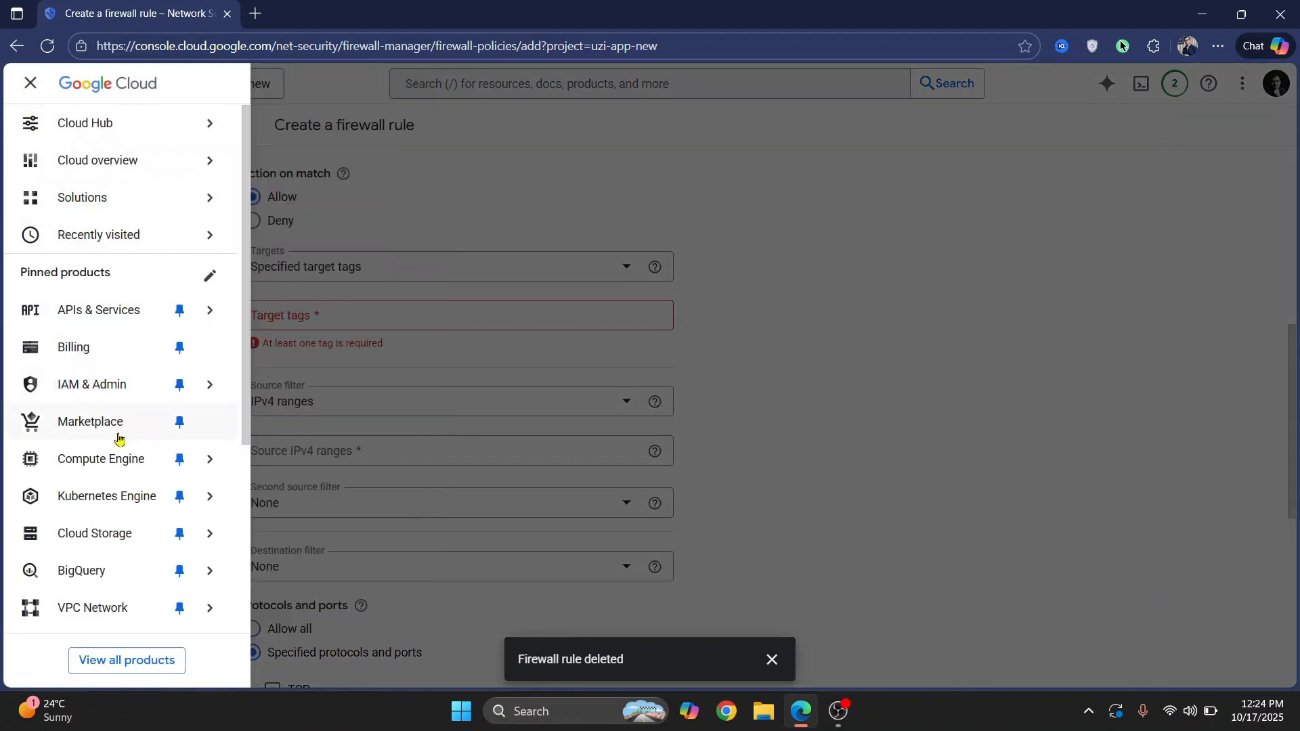
mouse_move(81, 471)
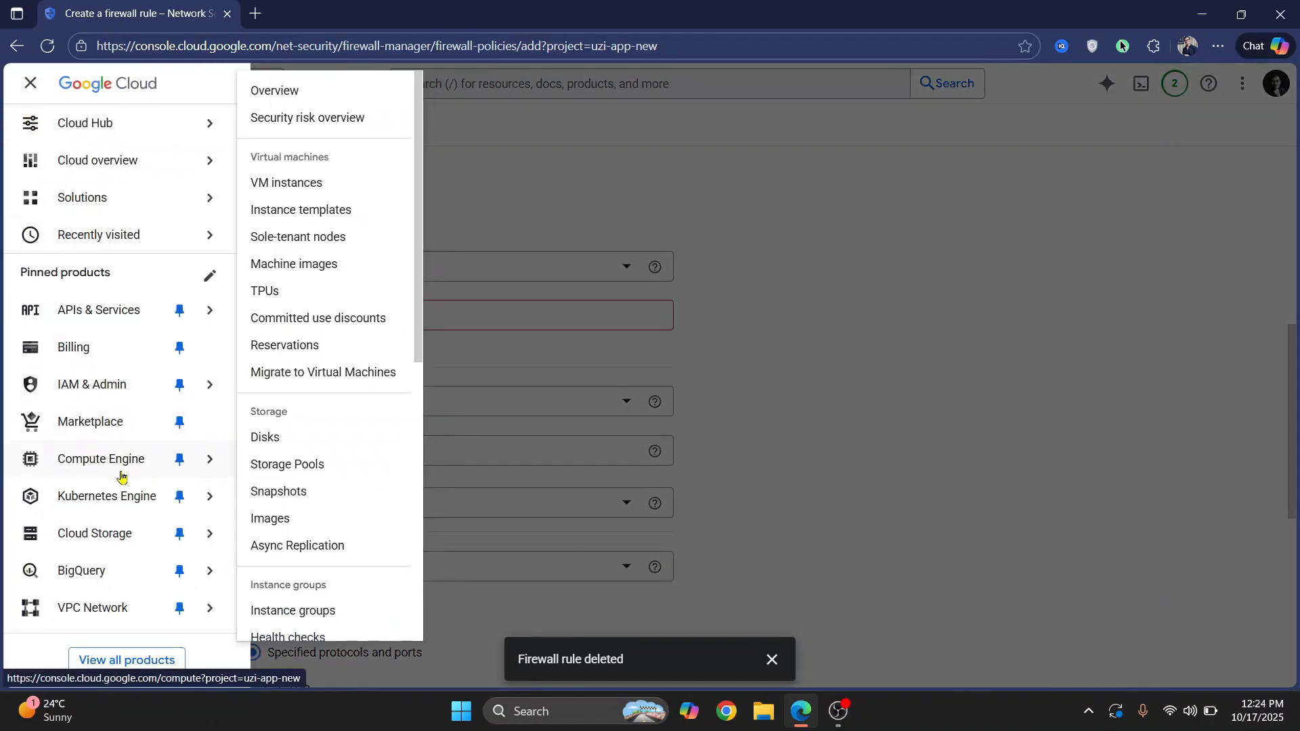
left_click(311, 194)
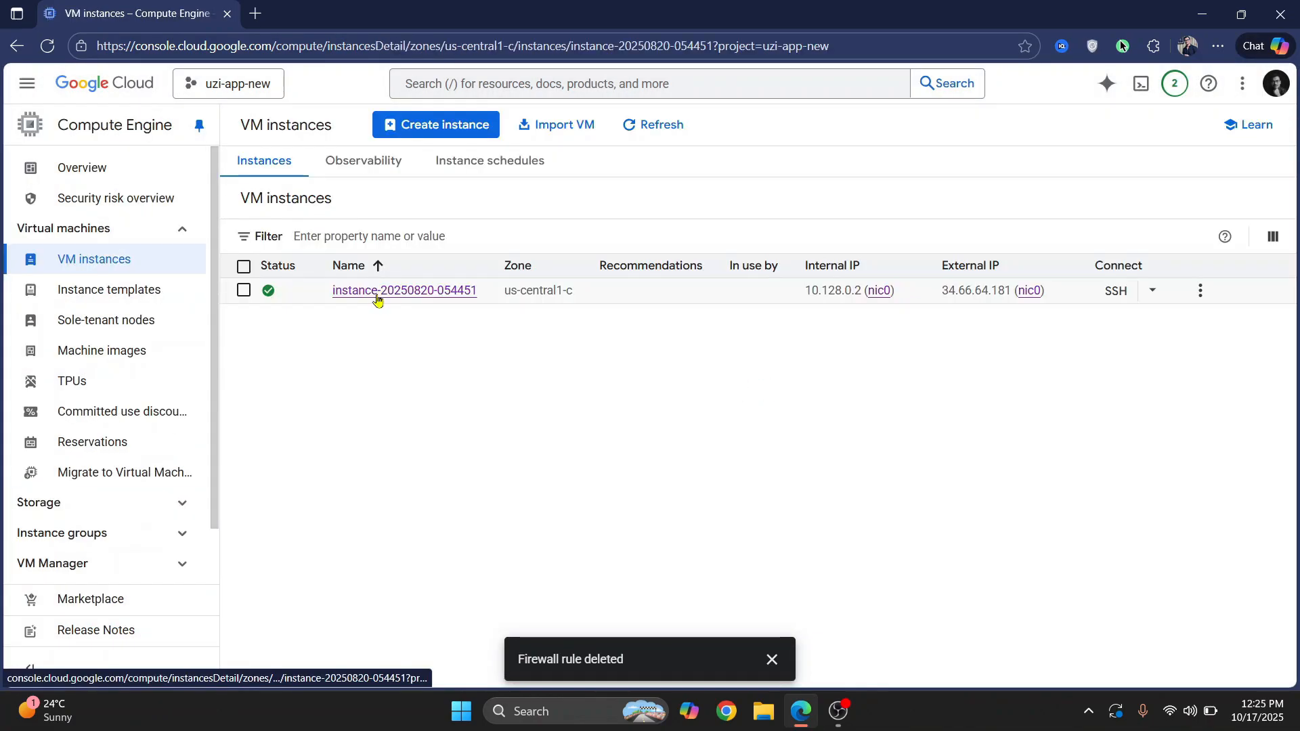
left_click(372, 294)
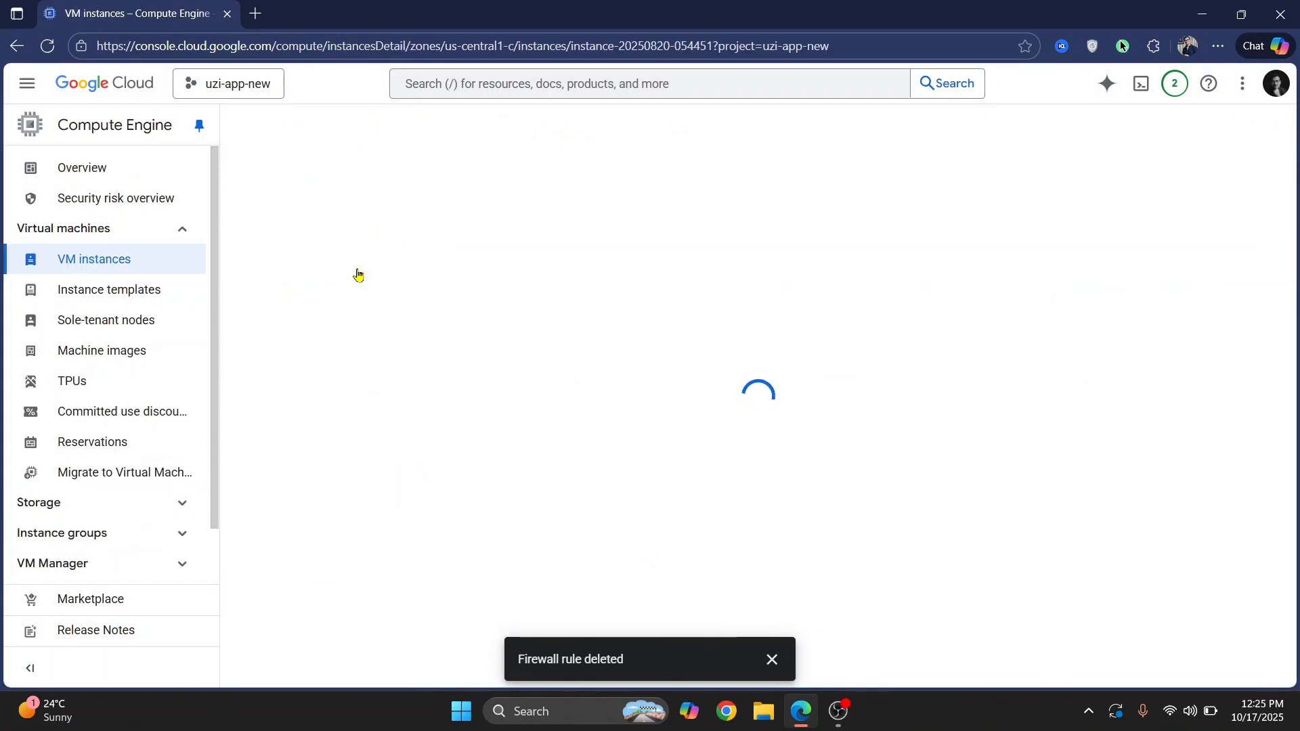
scroll(346, 361, "down", 6)
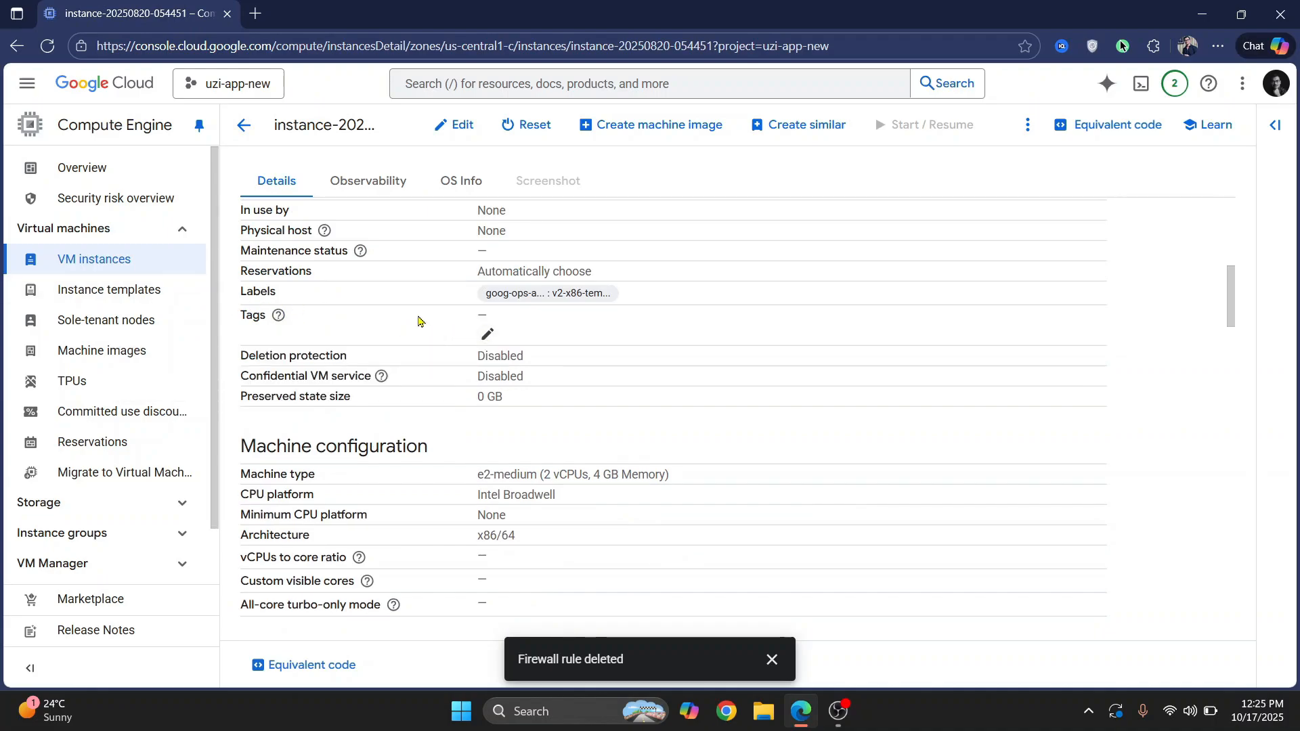
scroll(419, 321, "up", 3)
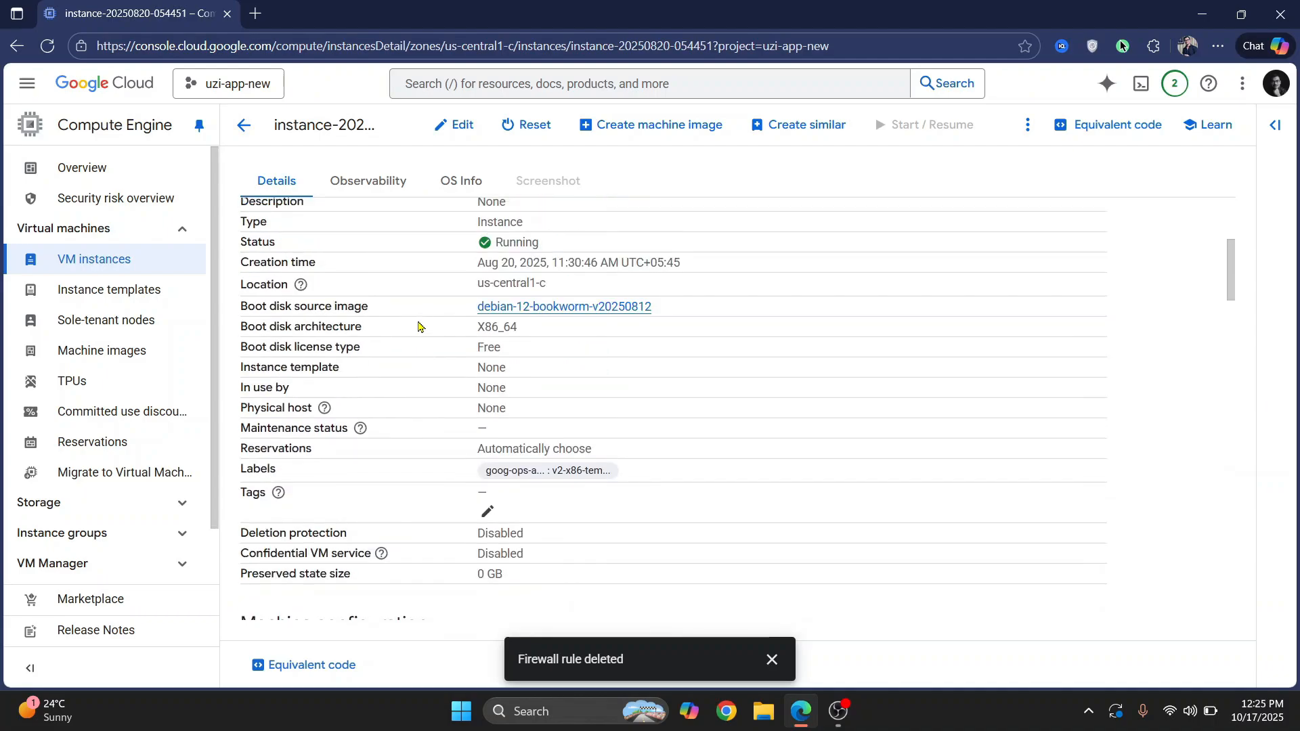
scroll(363, 272, "up", 4)
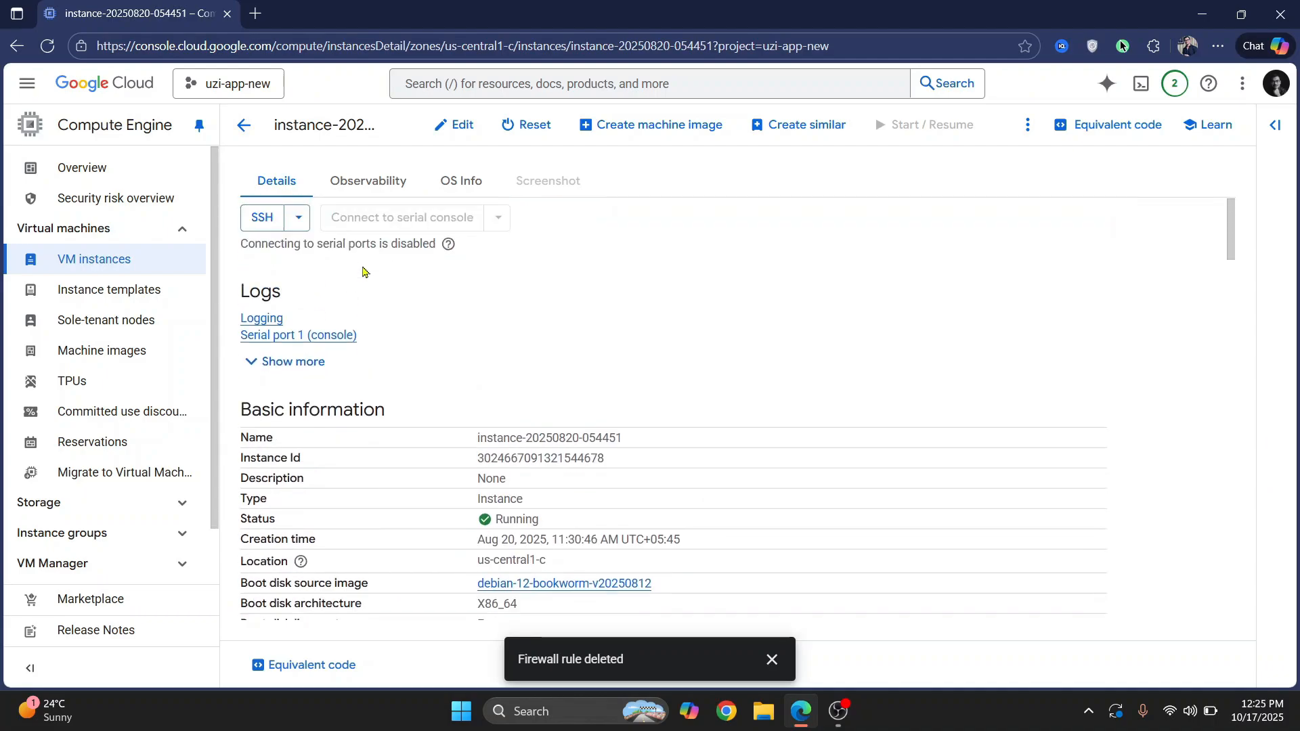